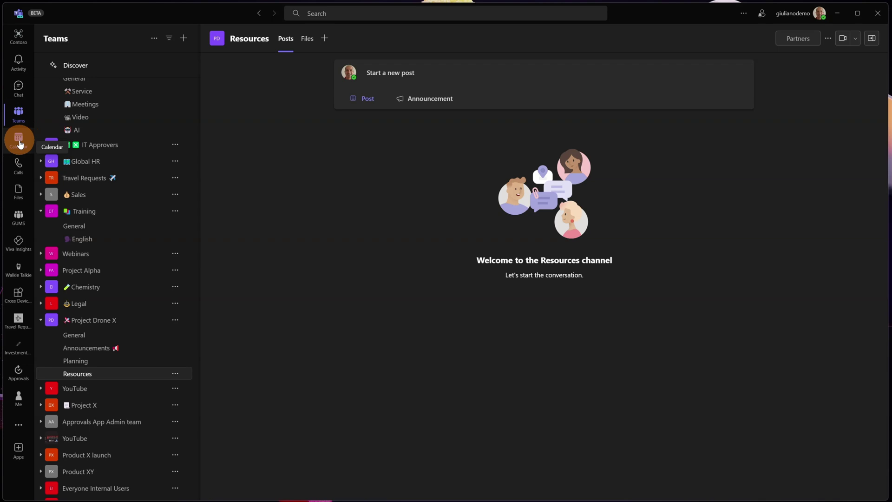
# - From the Calendar's New meeting menu, start a Town hall and centre its form on screen
pyautogui.click(18, 139)
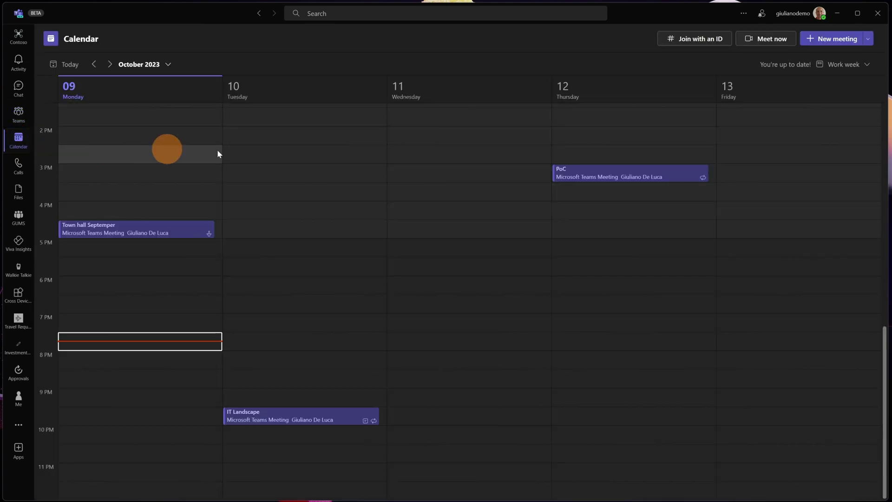
pyautogui.click(868, 41)
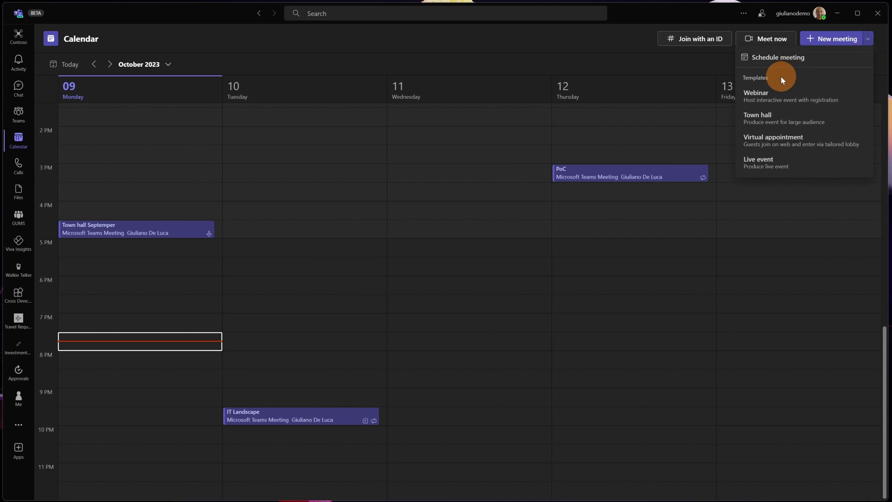
pyautogui.click(840, 122)
pyautogui.moveTo(240, 0); pyautogui.dragTo(524, 102)
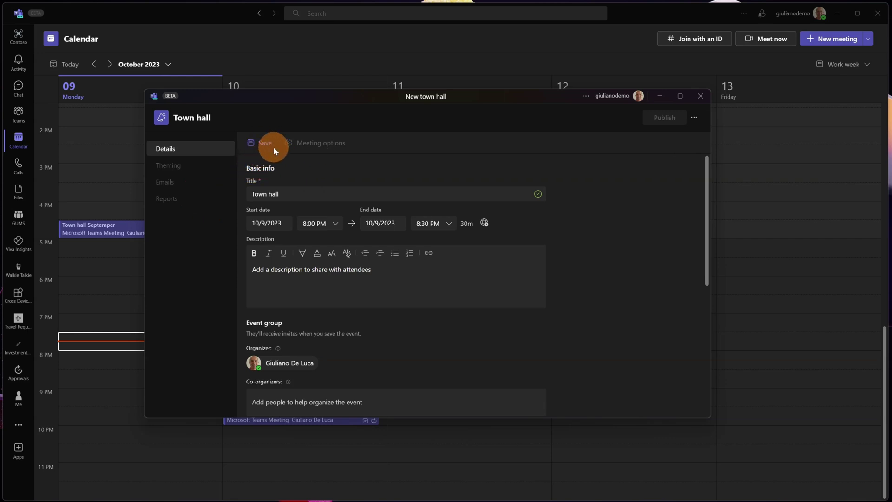
# - Retitle the event 'Q3 Town hall' and schedule it for 10/13/2023, 2:00–3:00 PM
pyautogui.click(291, 192)
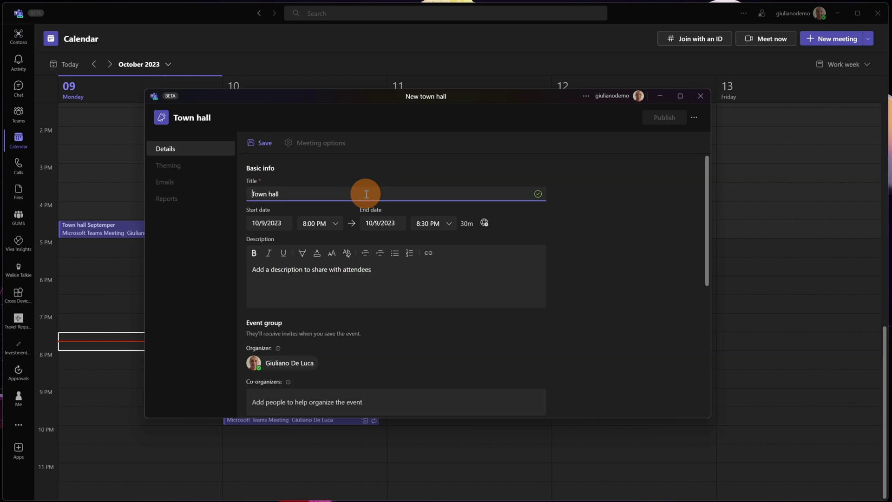
pyautogui.write('Q3')
pyautogui.click(272, 223)
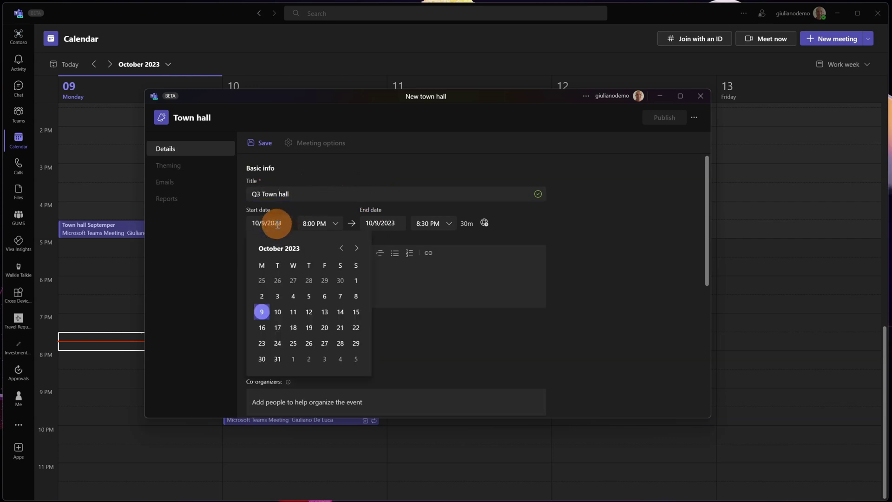
pyautogui.click(325, 312)
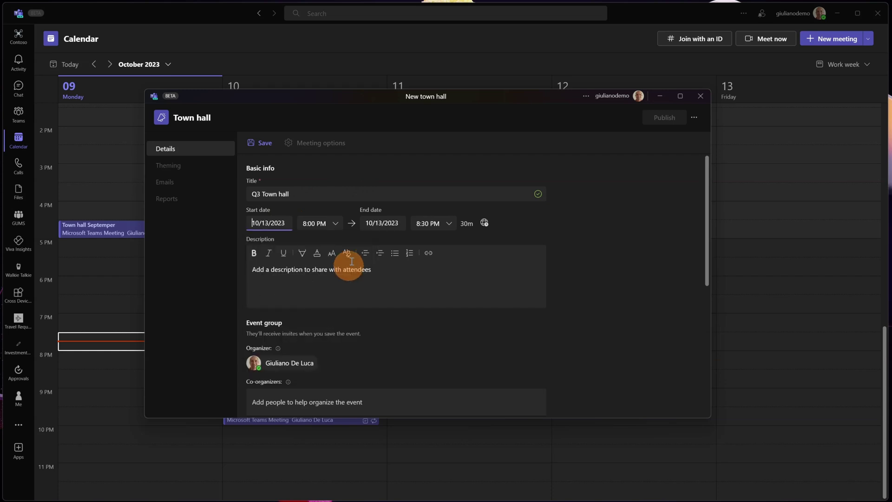
pyautogui.click(332, 224)
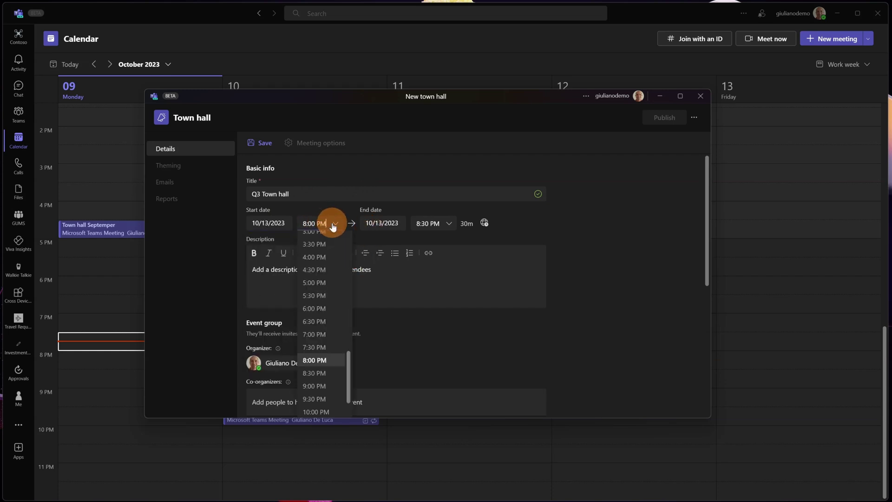
pyautogui.scroll(3, 327, 284)
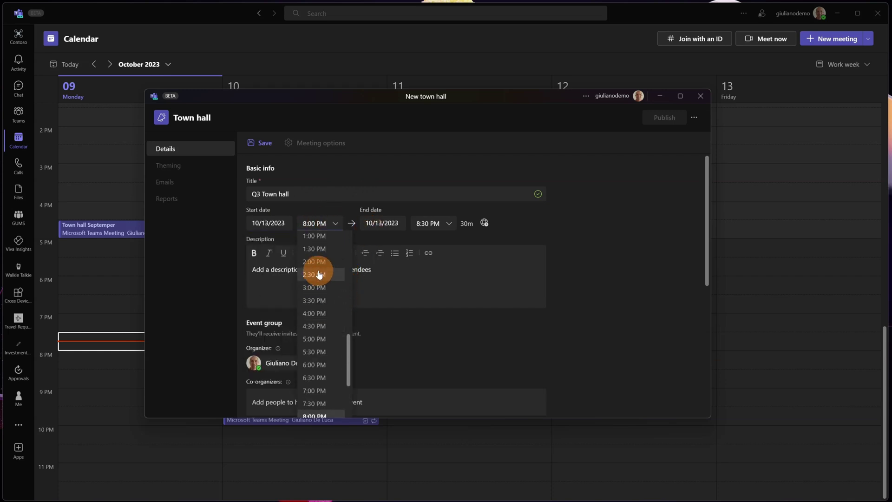
pyautogui.click(319, 267)
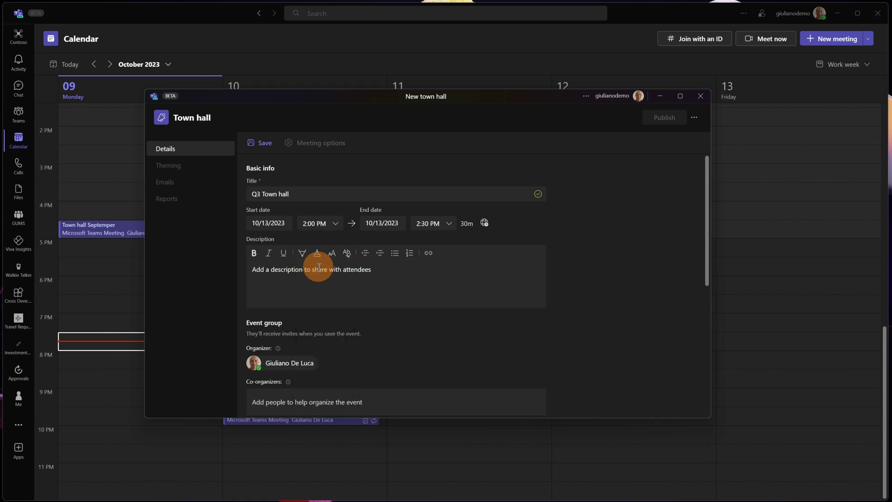
pyautogui.click(448, 223)
pyautogui.click(434, 269)
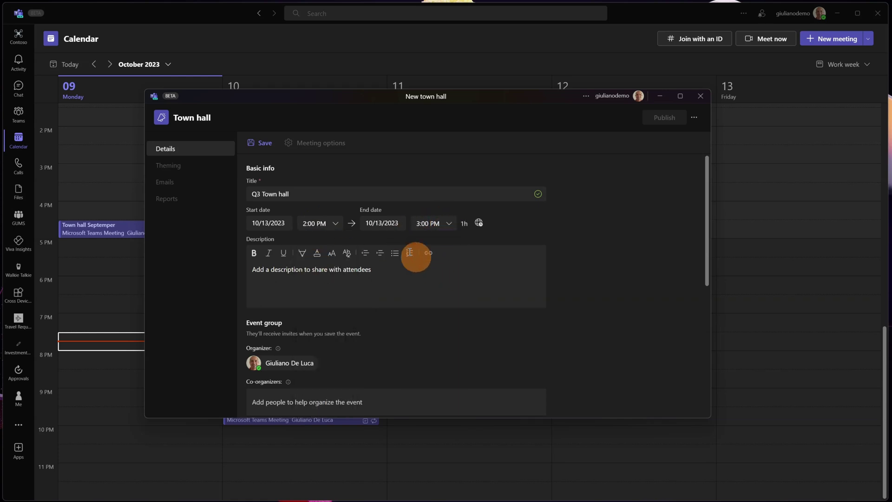
pyautogui.click(387, 223)
pyautogui.click(479, 222)
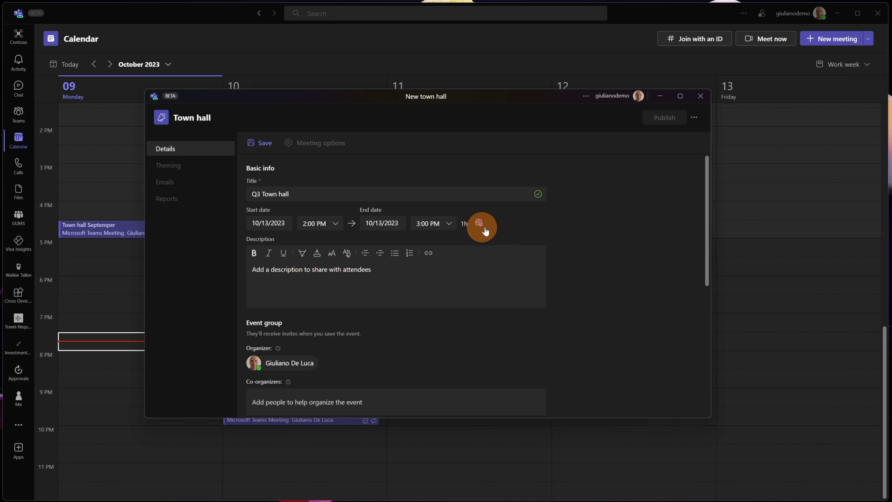
# - Check the UTC+01:00 time zone and paste the overview text as the event description
pyautogui.click(480, 223)
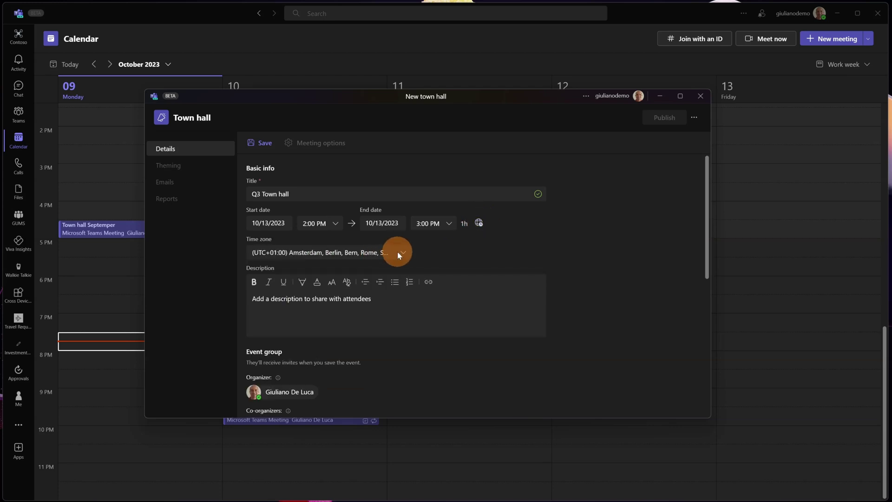
pyautogui.scroll(-1, 424, 255)
pyautogui.click(377, 259)
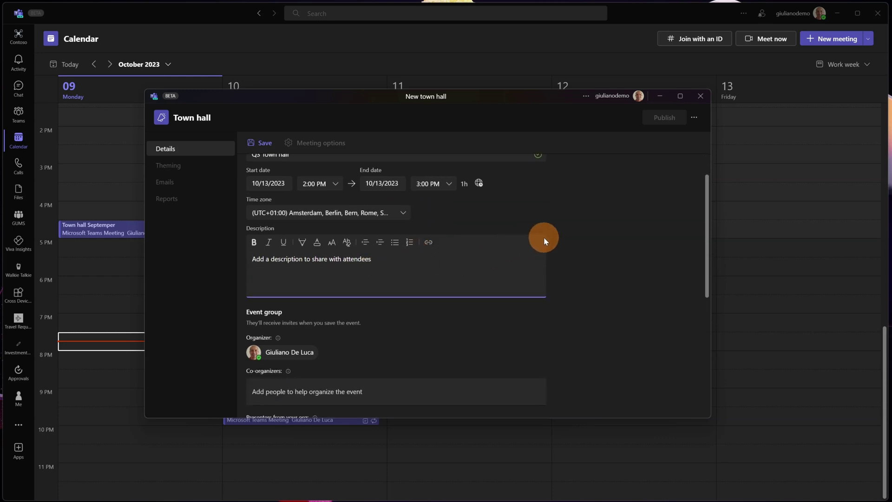
pyautogui.write("Q3 Town hall let's give you the full overview")
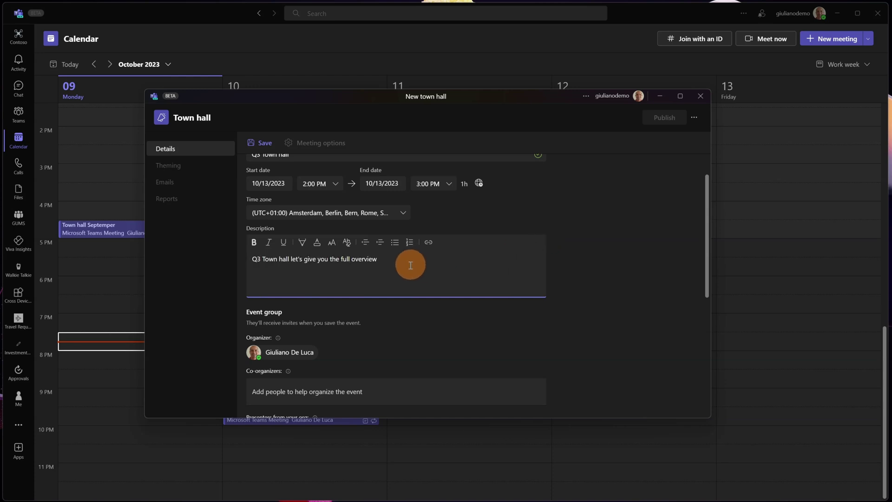
# - Add a colleague, found by name search, as the town hall's co-organizer
pyautogui.scroll(-2, 344, 325)
pyautogui.scroll(-1, 355, 278)
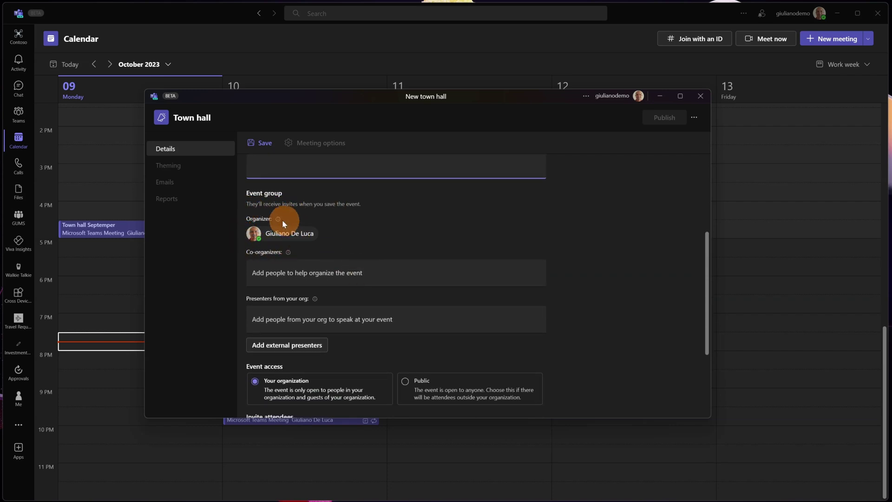
pyautogui.moveTo(275, 222)
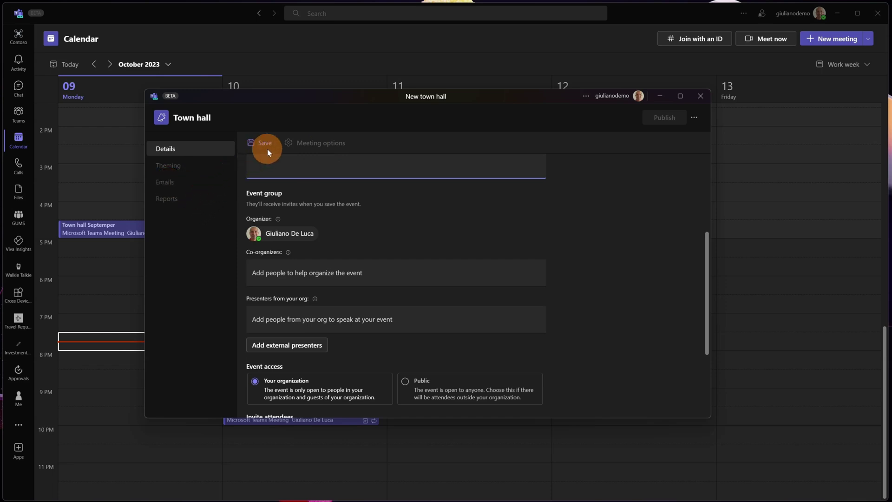
pyautogui.click(302, 272)
pyautogui.write('adele')
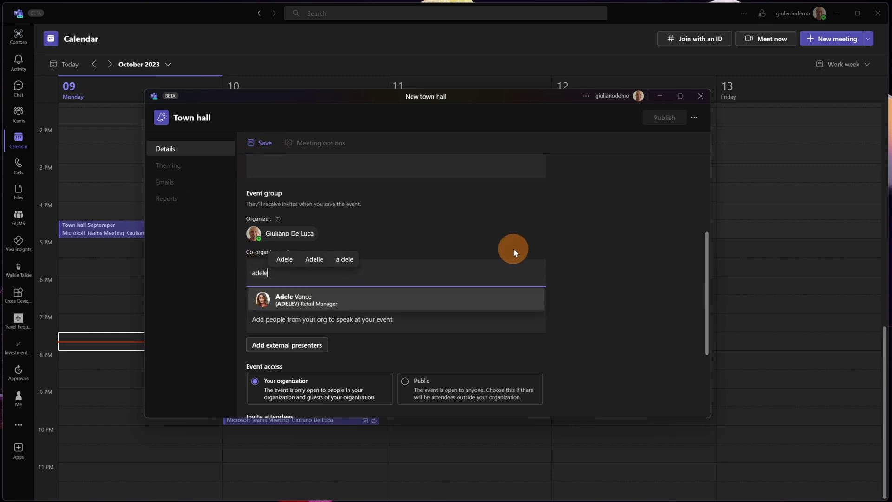
pyautogui.click(363, 298)
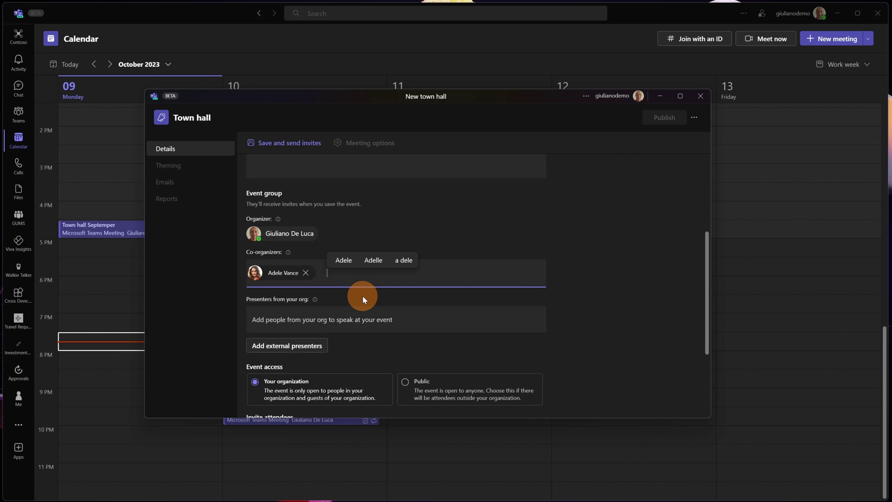
# - Add the organizer and co-organizer as presenters, then open the external presenters field
pyautogui.scroll(-1, 357, 288)
pyautogui.click(359, 279)
pyautogui.scroll(1, 578, 281)
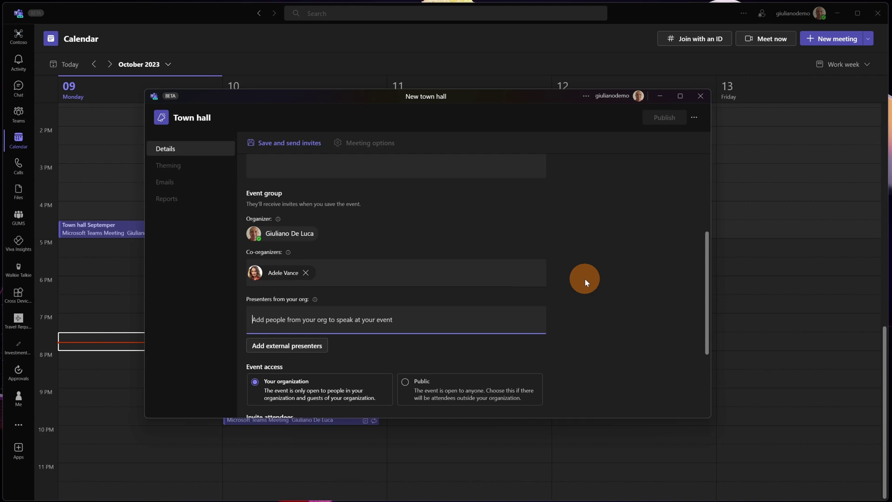
pyautogui.write('giuliano')
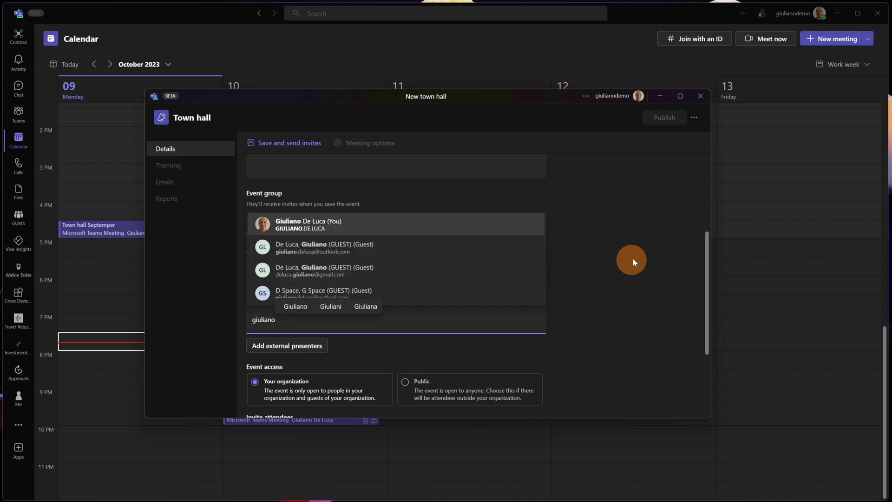
pyautogui.click(364, 225)
pyautogui.write('a Adele')
pyautogui.click(291, 353)
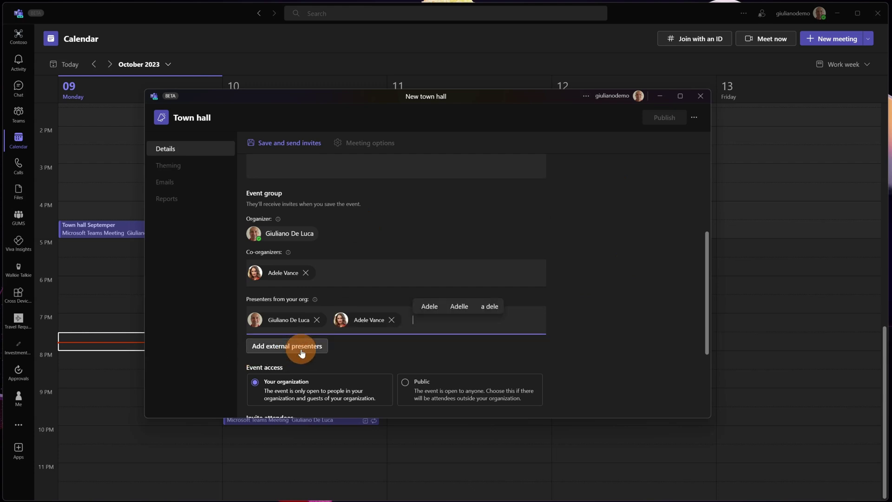
pyautogui.click(302, 346)
# - Add the external presenter by entering their e-mail address and selecting the suggestion
pyautogui.scroll(-1, 334, 339)
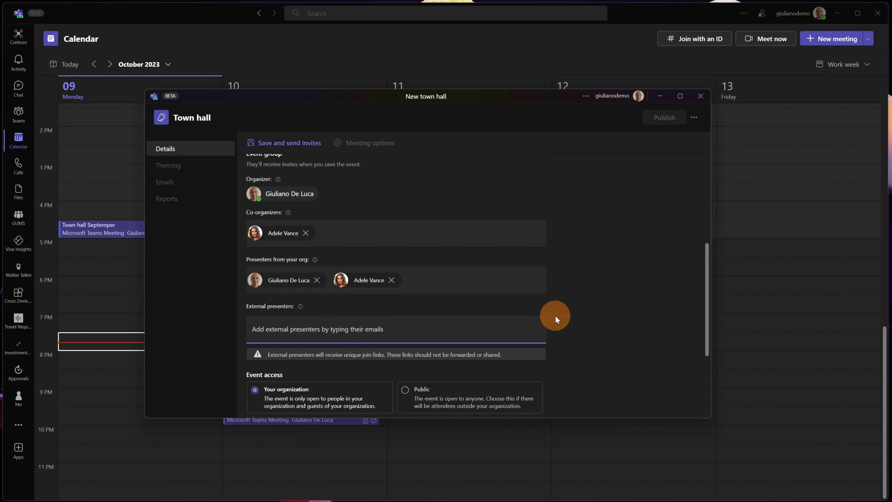
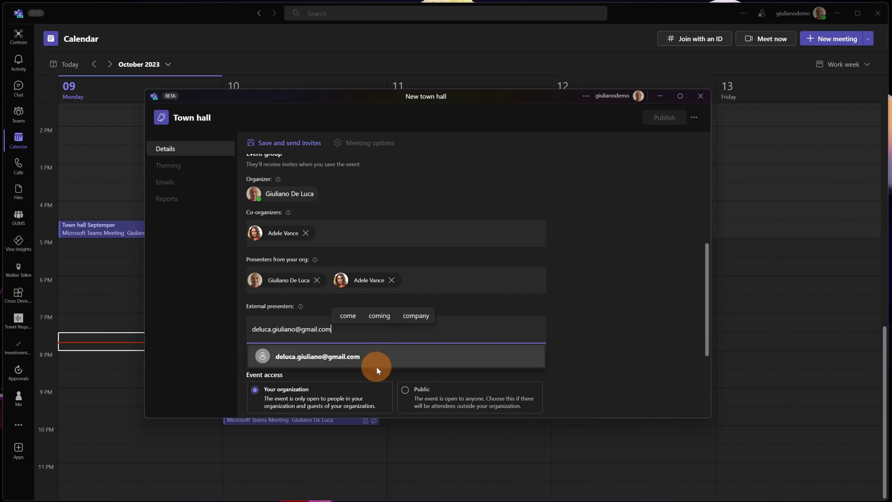
pyautogui.click(377, 366)
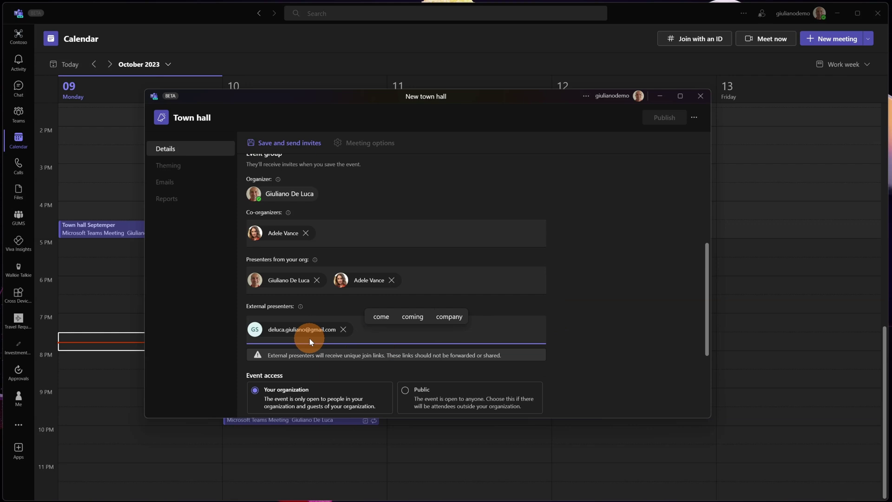
pyautogui.scroll(-1, 340, 339)
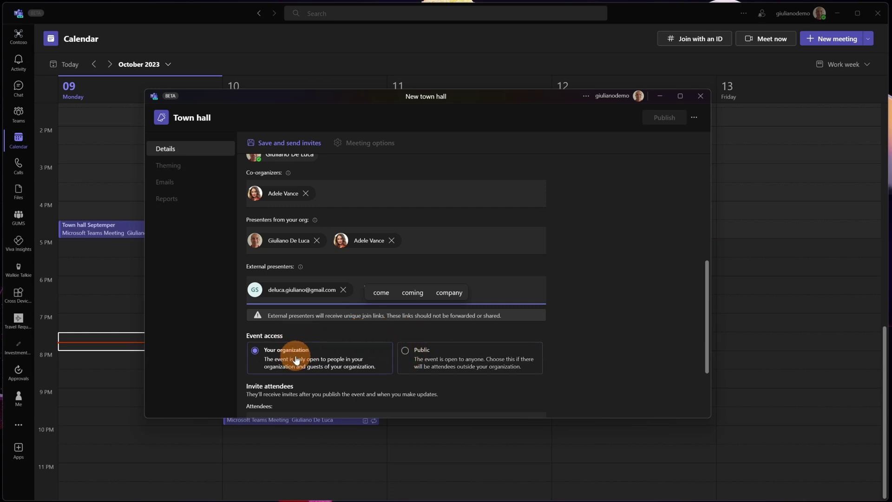
# - Invite Everyone Internal Users as attendees and turn on 'Only allow invited people to join'
pyautogui.scroll(-2, 307, 354)
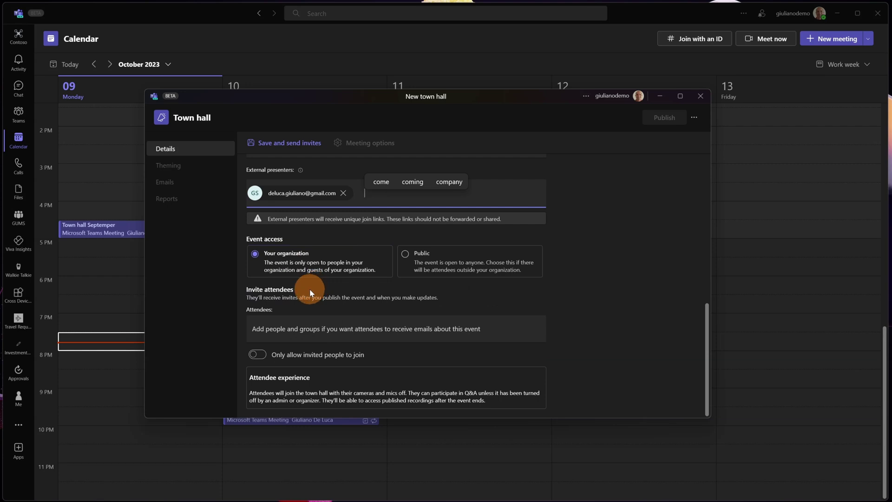
pyautogui.click(333, 328)
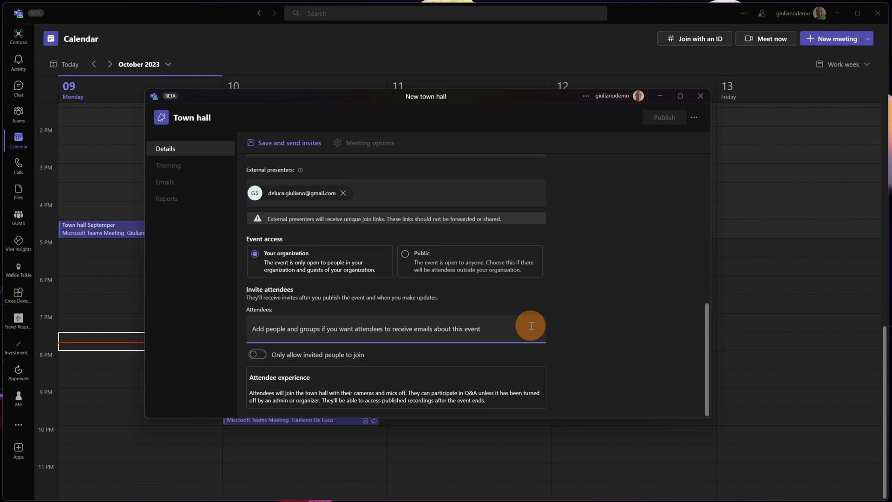
pyautogui.write('every')
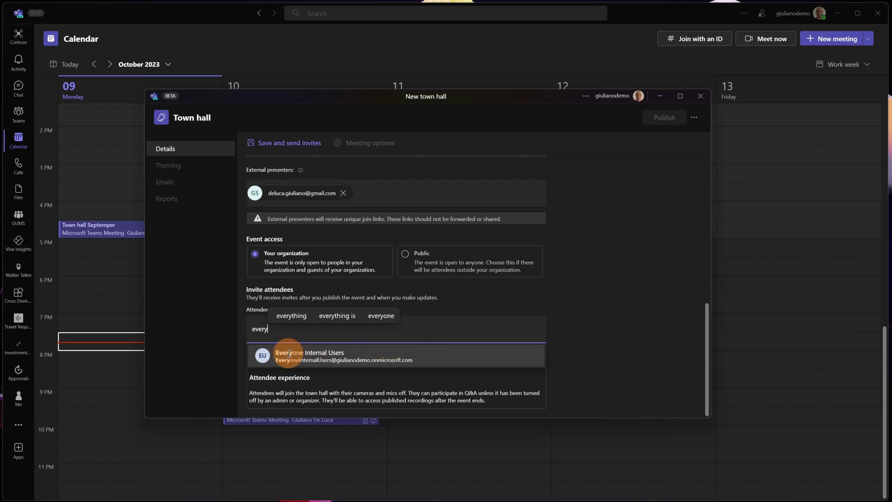
pyautogui.click(348, 357)
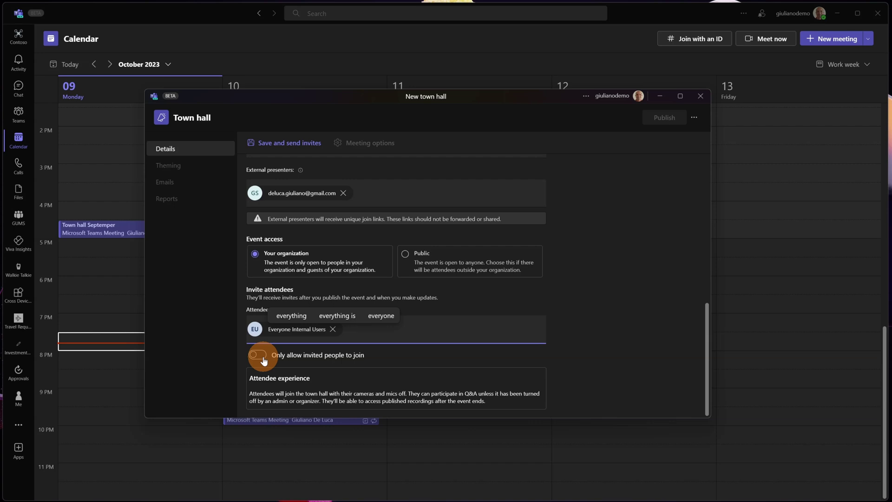
pyautogui.click(259, 356)
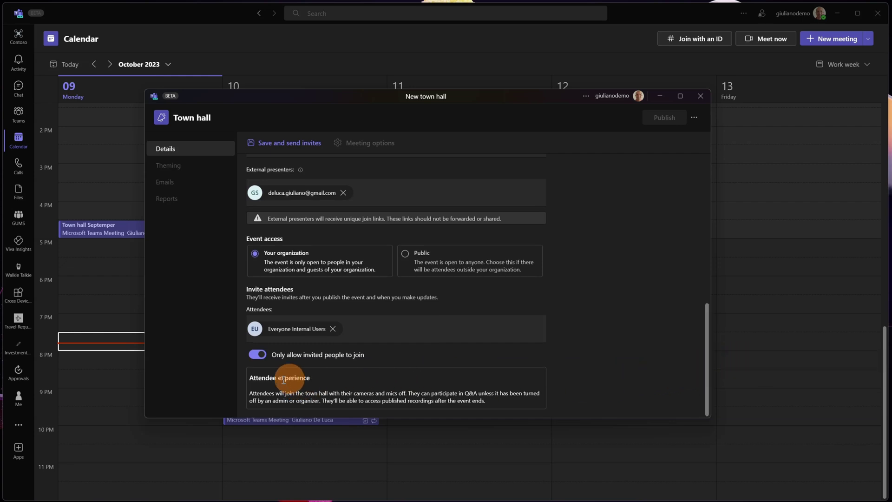
pyautogui.moveTo(250, 393); pyautogui.dragTo(487, 393)
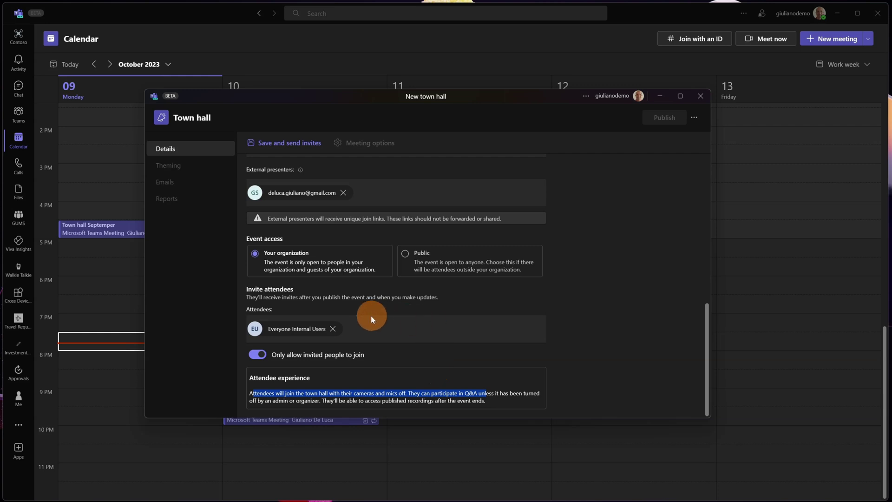
# - Remove Everyone Internal Users, save and send invites, then review the saved draft form
pyautogui.click(333, 329)
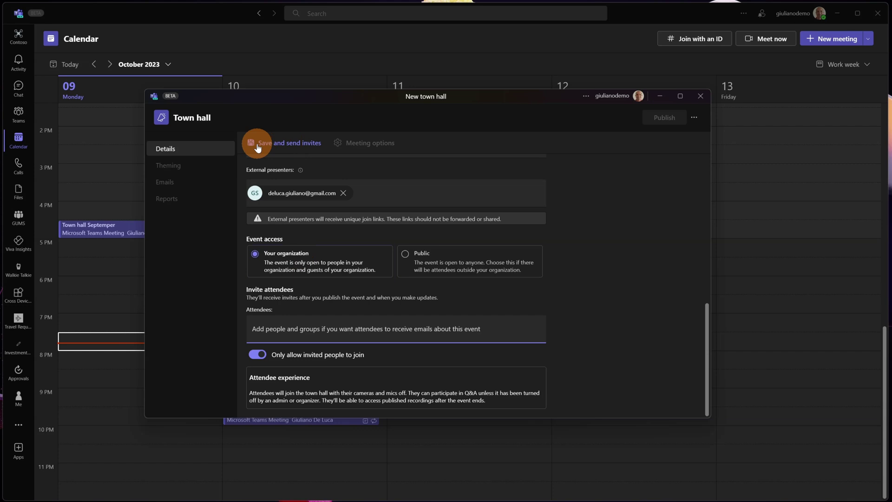
pyautogui.click(286, 146)
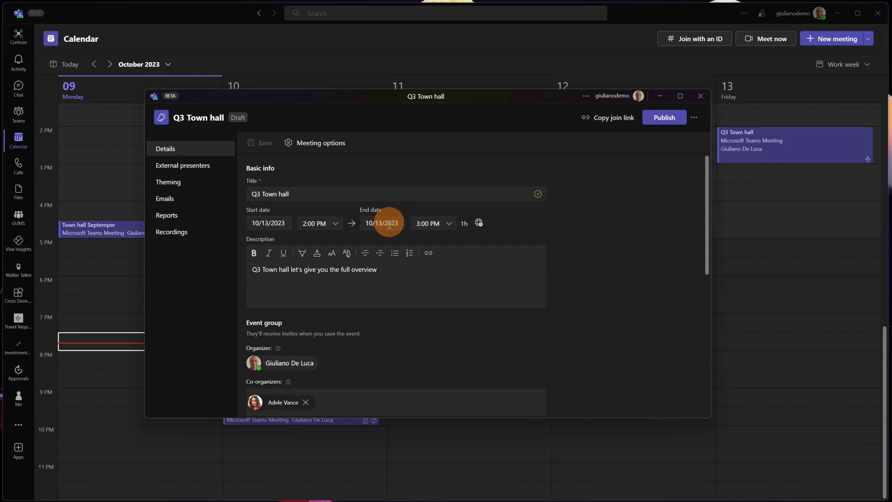
pyautogui.scroll(-1, 373, 264)
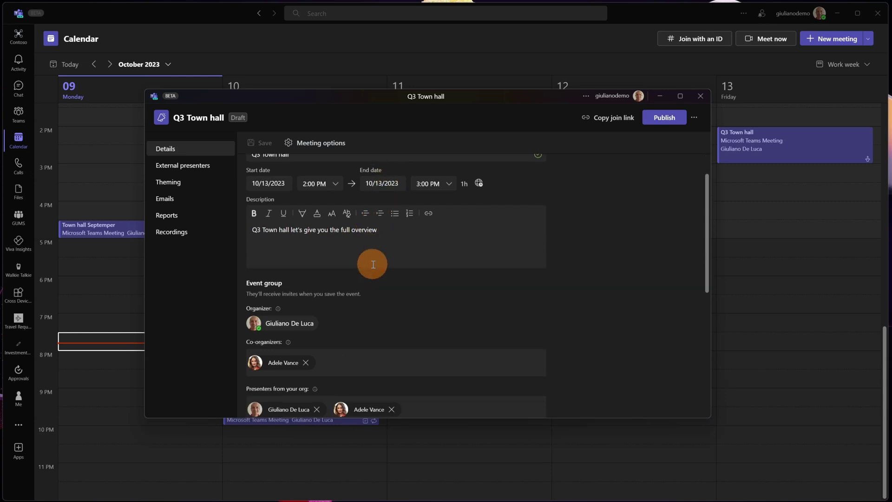
pyautogui.scroll(-2, 372, 264)
pyautogui.scroll(-1, 333, 336)
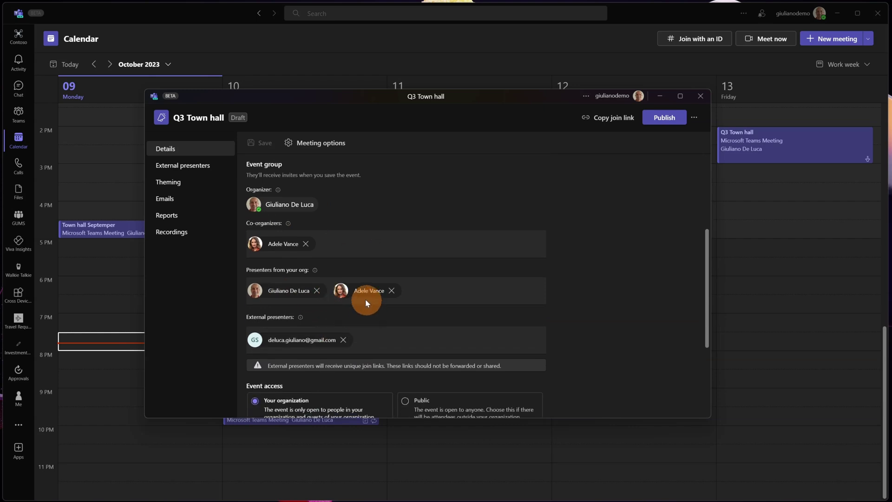
pyautogui.scroll(1, 330, 219)
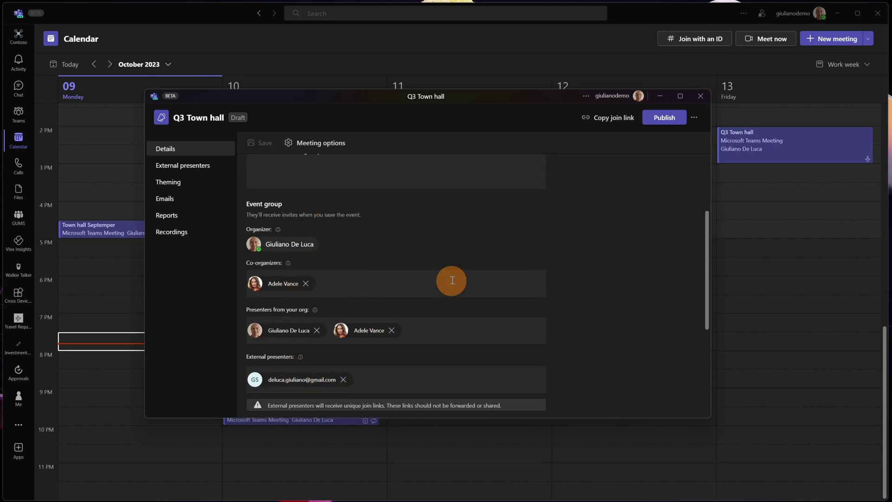
pyautogui.scroll(3, 453, 280)
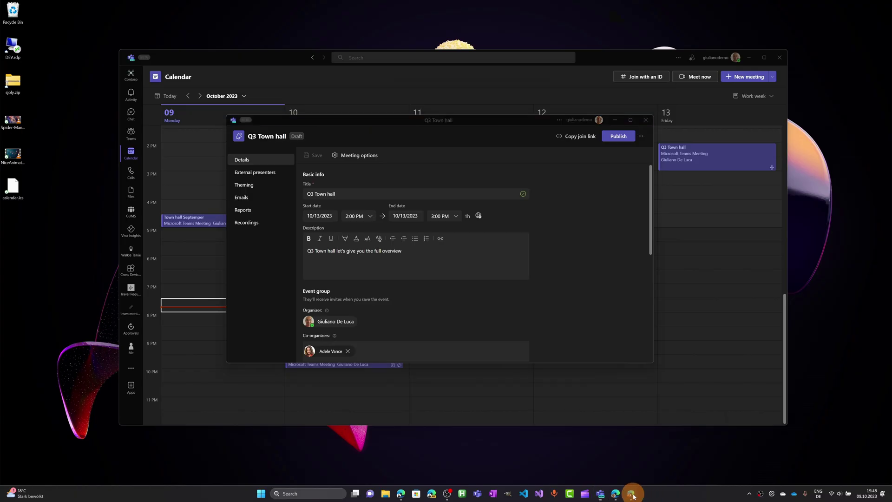
pyautogui.click(632, 492)
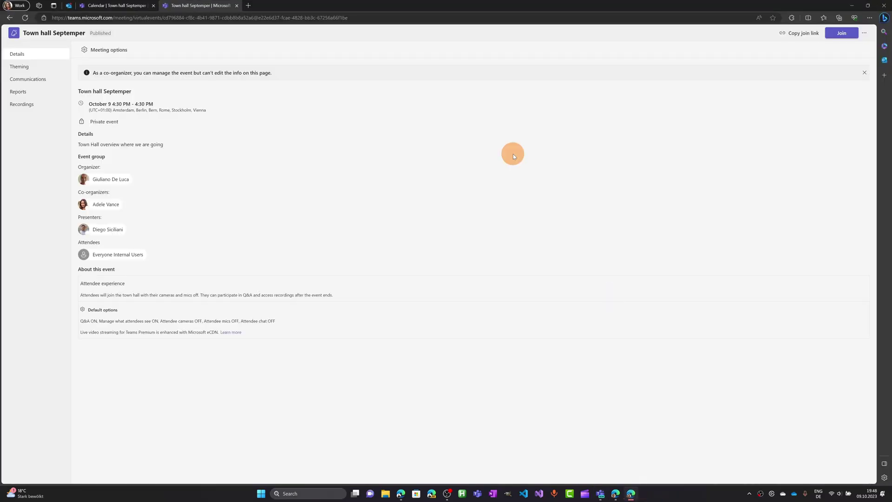
pyautogui.click(70, 7)
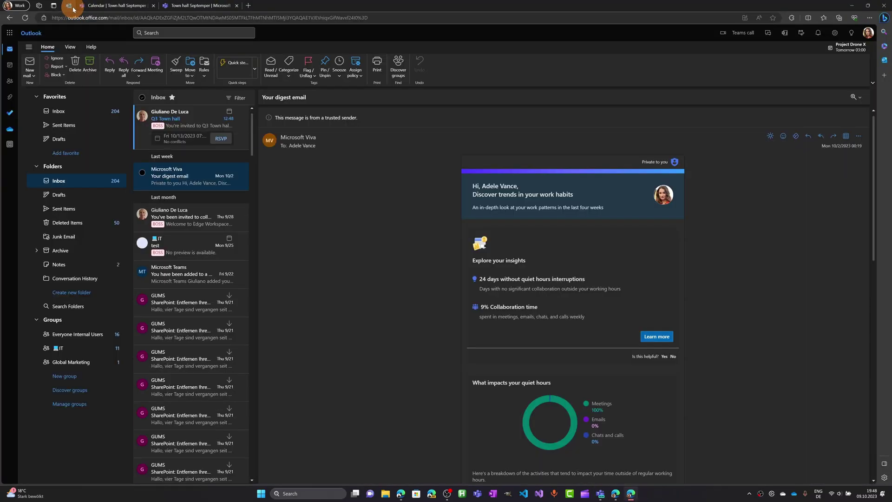
pyautogui.click(201, 124)
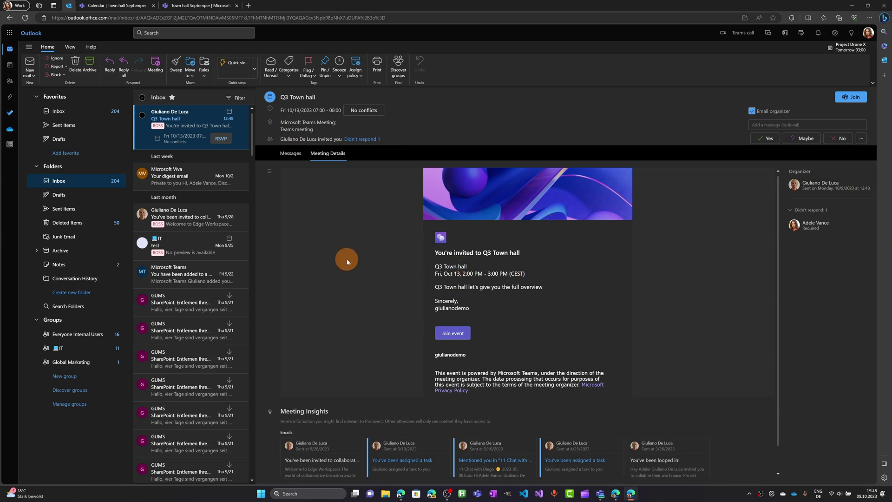
pyautogui.click(852, 5)
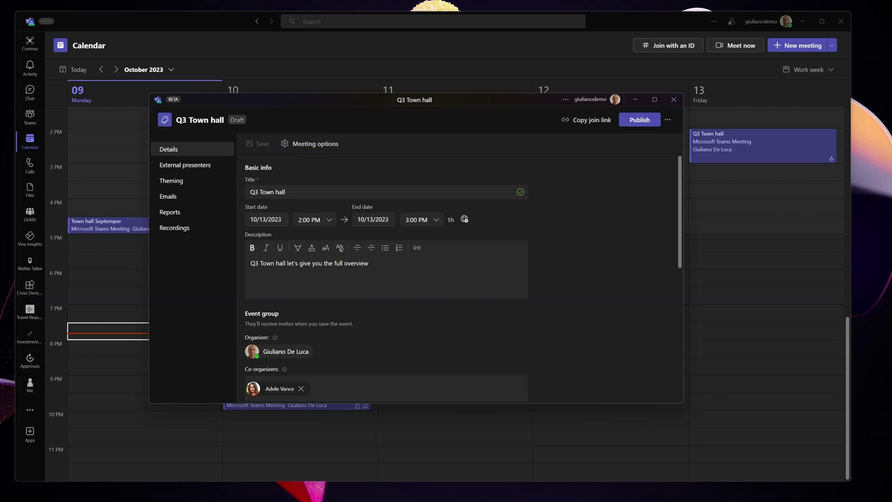
pyautogui.moveTo(669, 497)
pyautogui.click(581, 492)
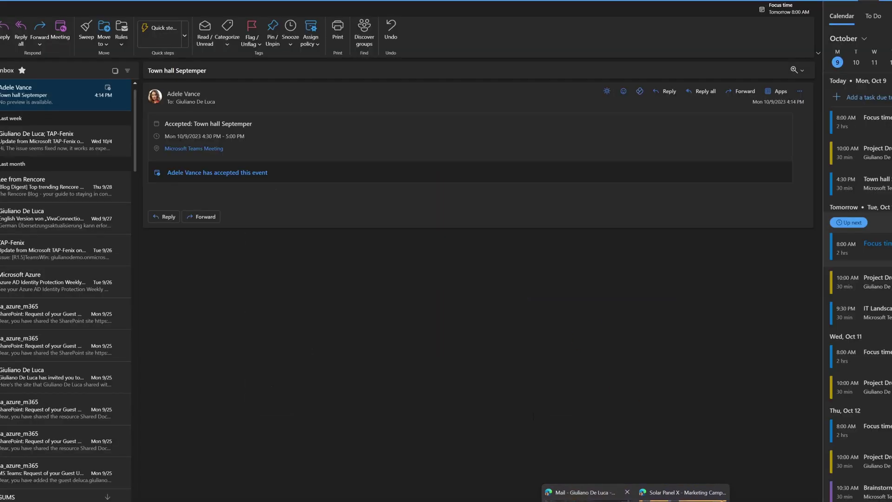
pyautogui.hotkey('alt', 'Tab')
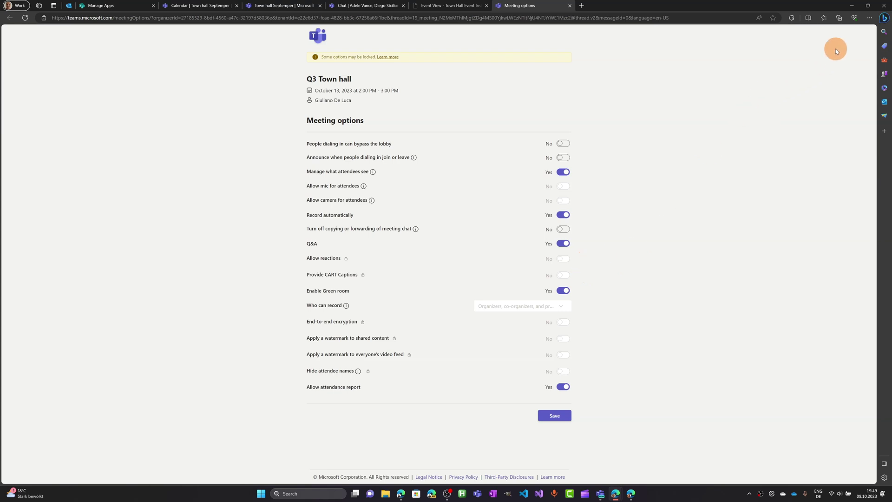
pyautogui.click(851, 9)
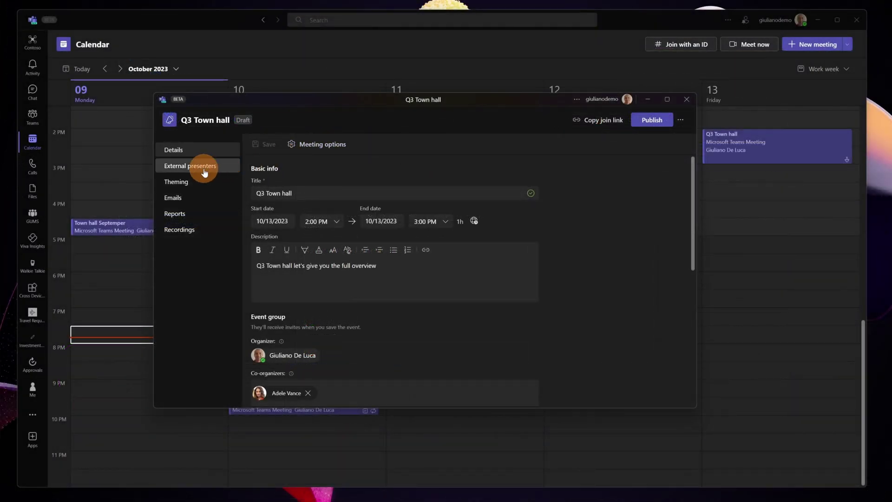
# - Check the guest speaker's unique join link under External presenters, then return to Theming
pyautogui.click(204, 167)
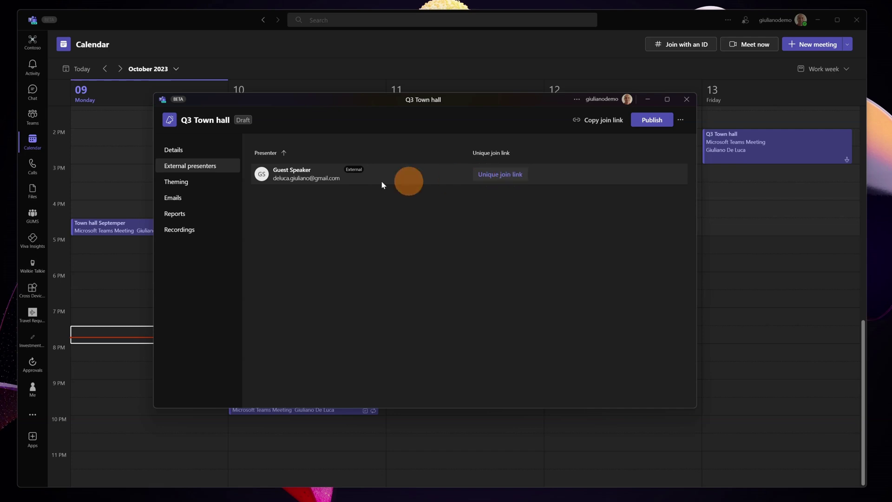
pyautogui.click(205, 191)
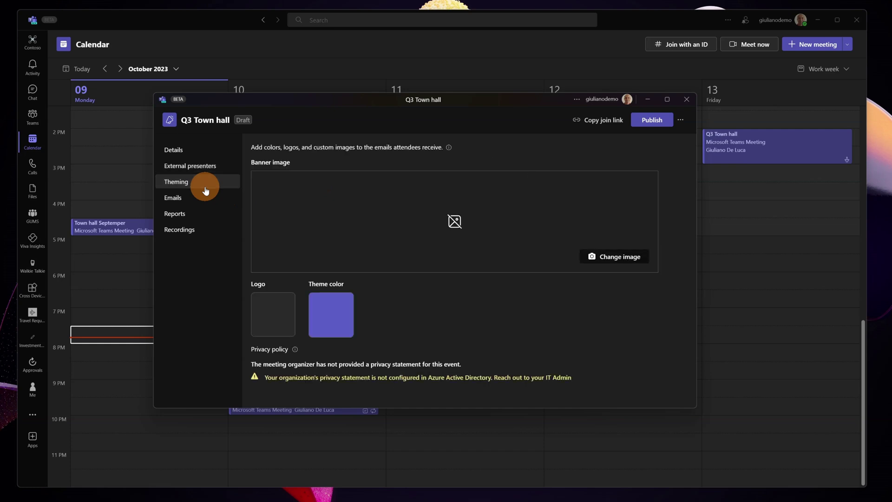
pyautogui.click(200, 168)
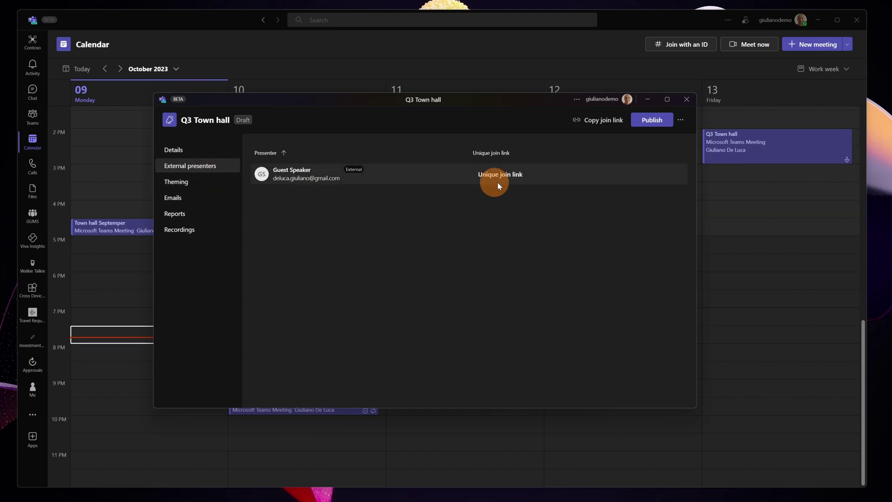
pyautogui.click(509, 181)
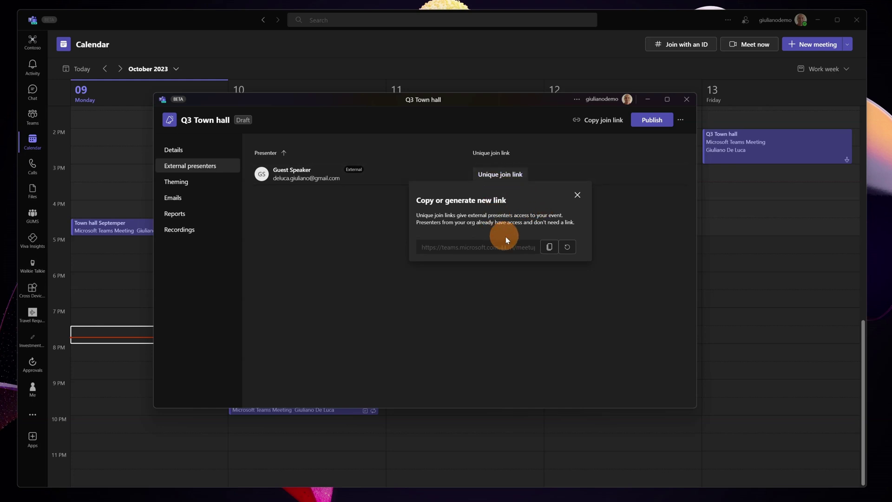
pyautogui.click(577, 195)
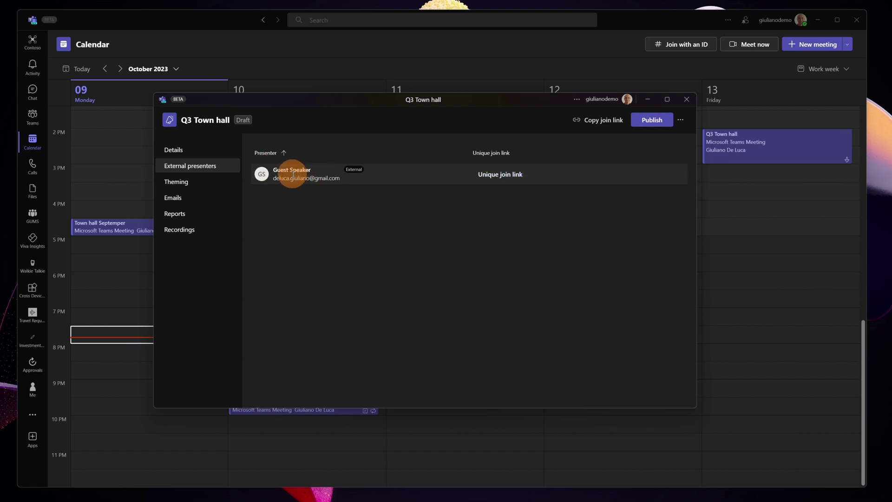
pyautogui.click(209, 180)
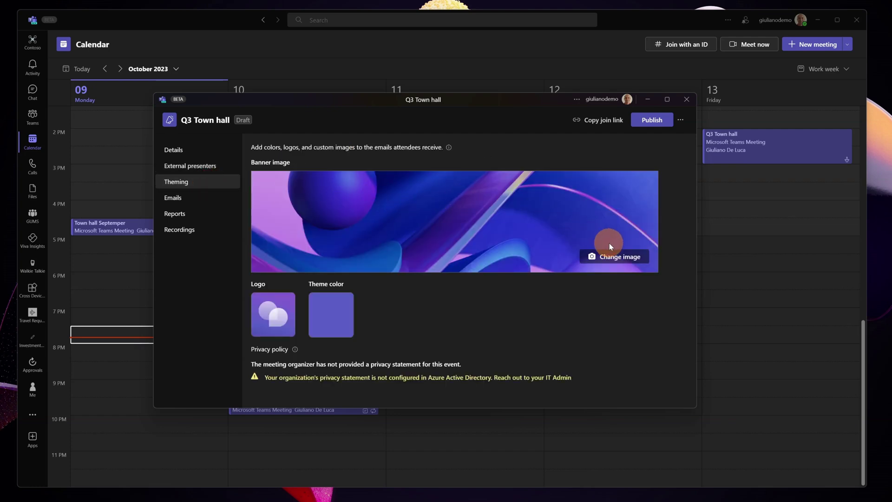
# - Replace the banner with holiday.png, reposition and zoom it within the crop, and save
pyautogui.click(621, 255)
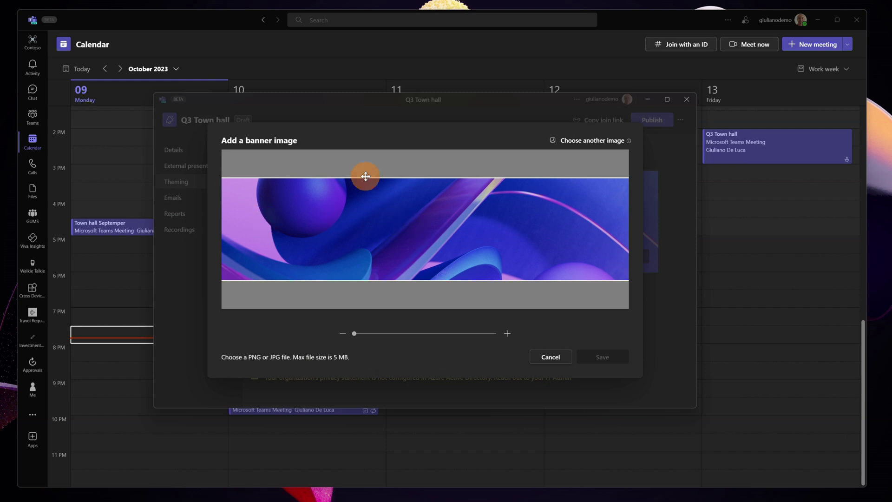
pyautogui.click(575, 141)
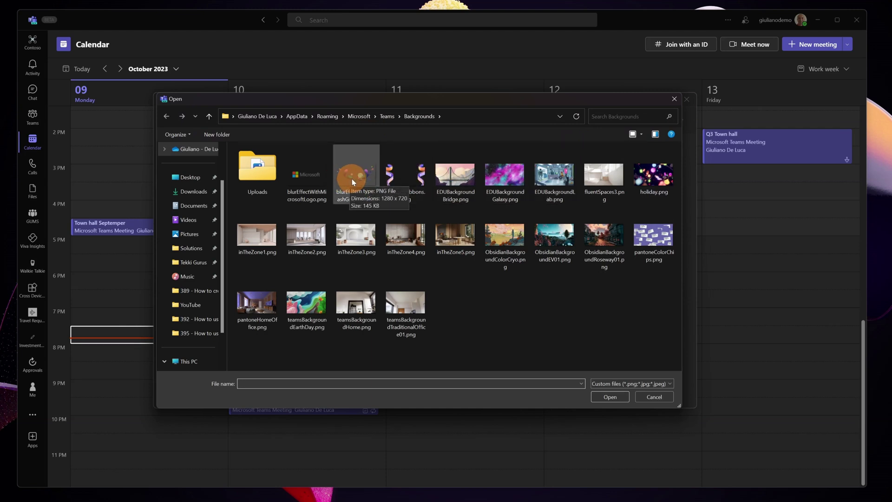
pyautogui.click(398, 173)
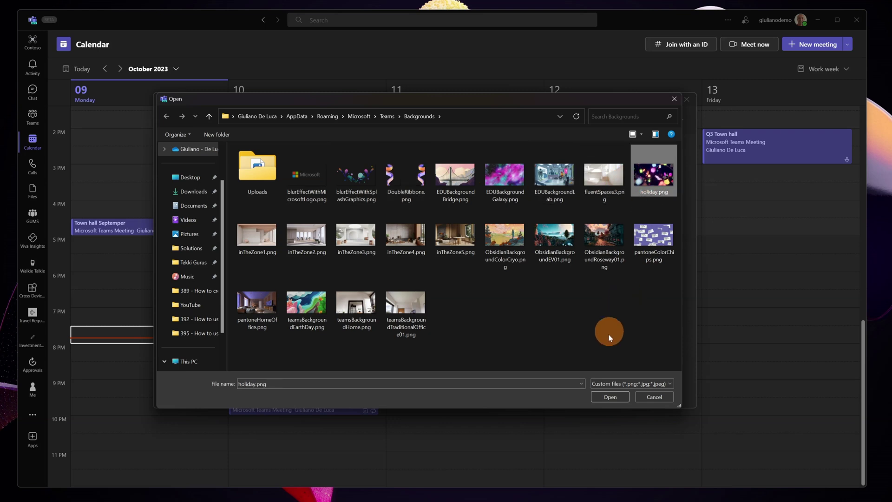
pyautogui.click(609, 396)
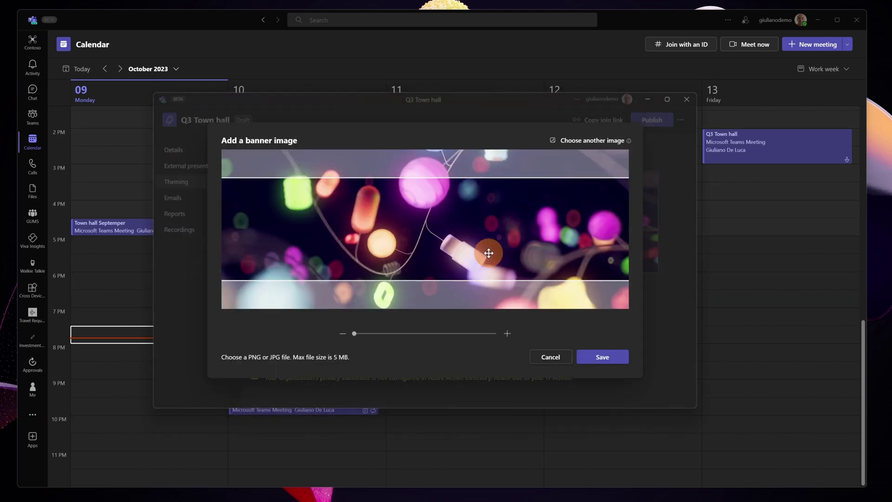
pyautogui.moveTo(484, 235); pyautogui.dragTo(483, 242)
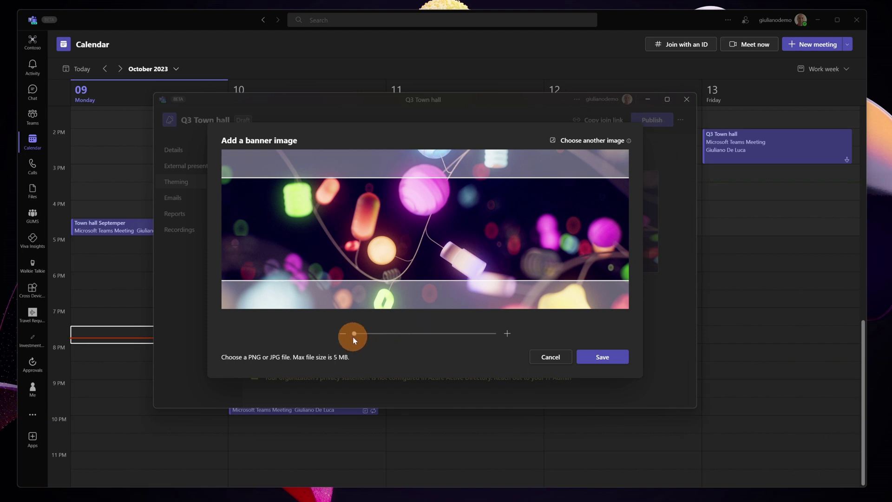
pyautogui.moveTo(360, 339); pyautogui.dragTo(348, 334)
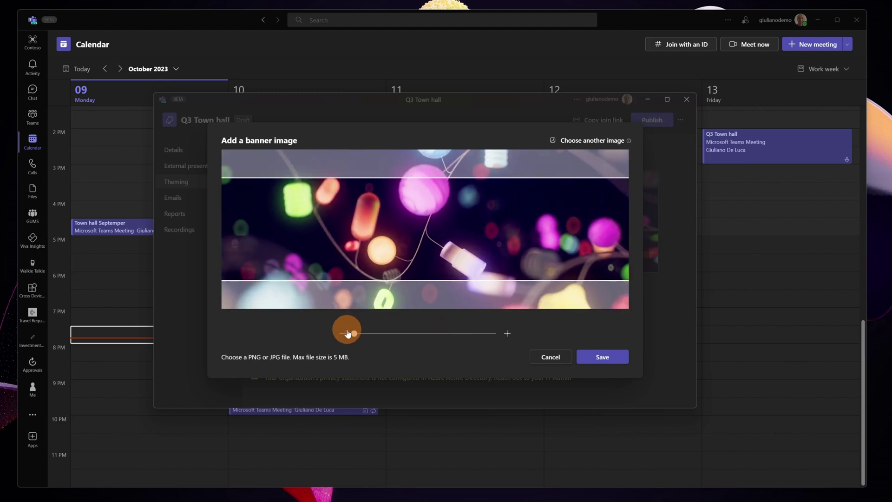
pyautogui.click(610, 361)
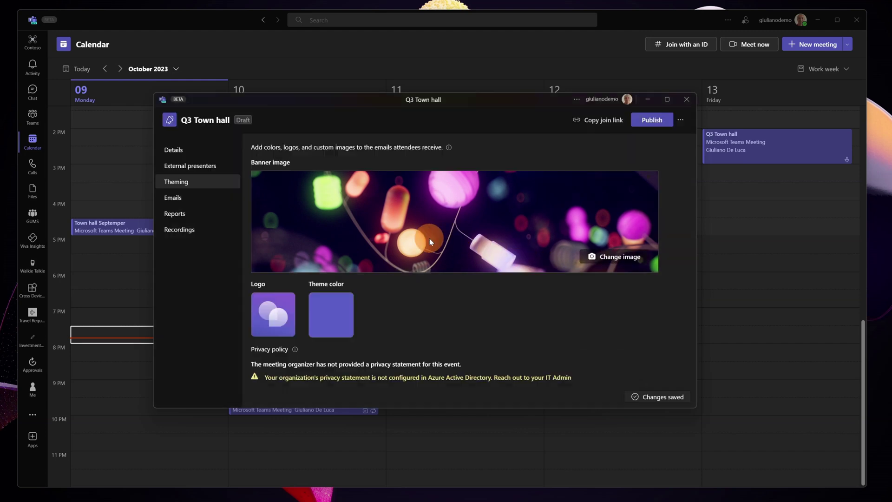
# - Set blurEffectWithSplashGraphics.png as the event logo and save it
pyautogui.click(276, 305)
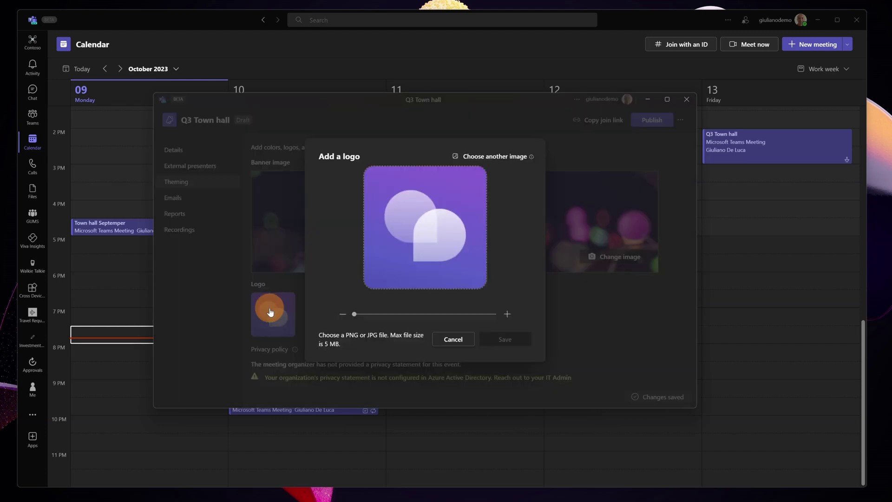
pyautogui.click(504, 156)
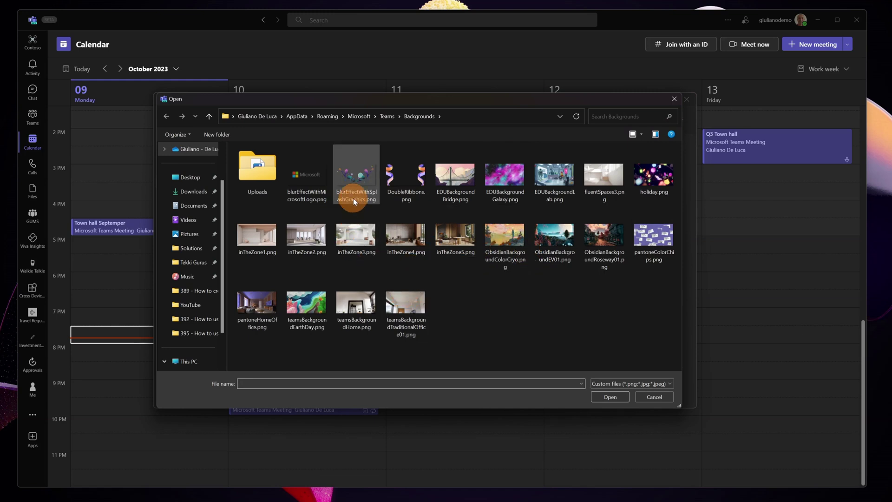
pyautogui.doubleClick(363, 177)
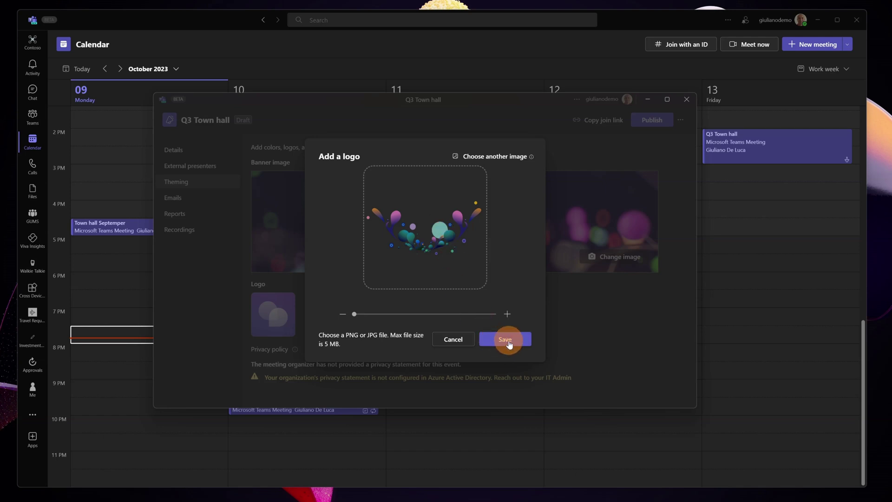
pyautogui.click(508, 343)
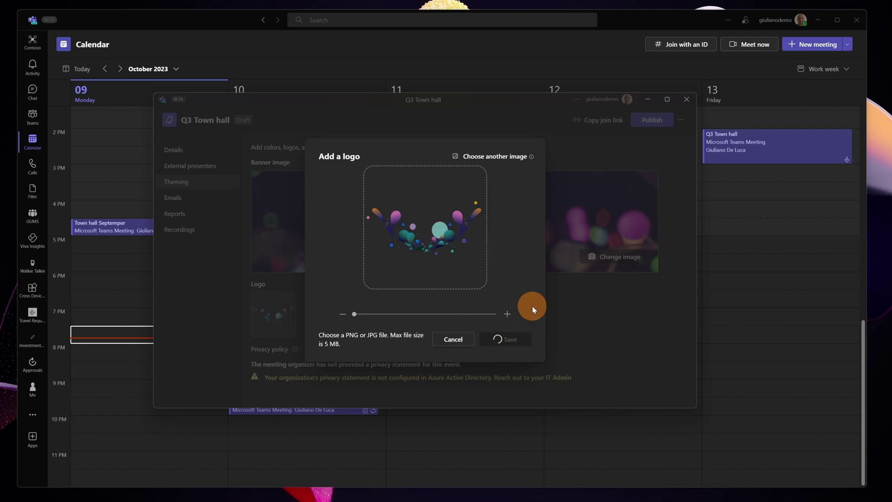
# - Change the event's theme colour to orange and save
pyautogui.click(338, 319)
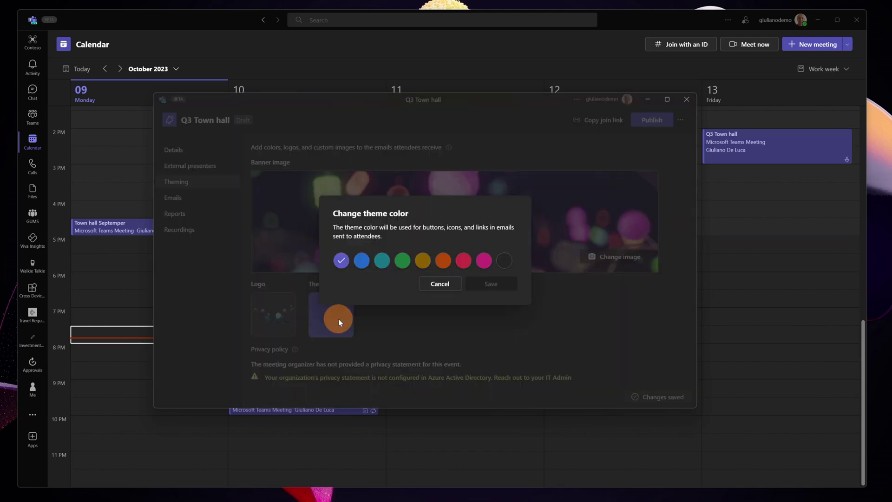
pyautogui.click(441, 263)
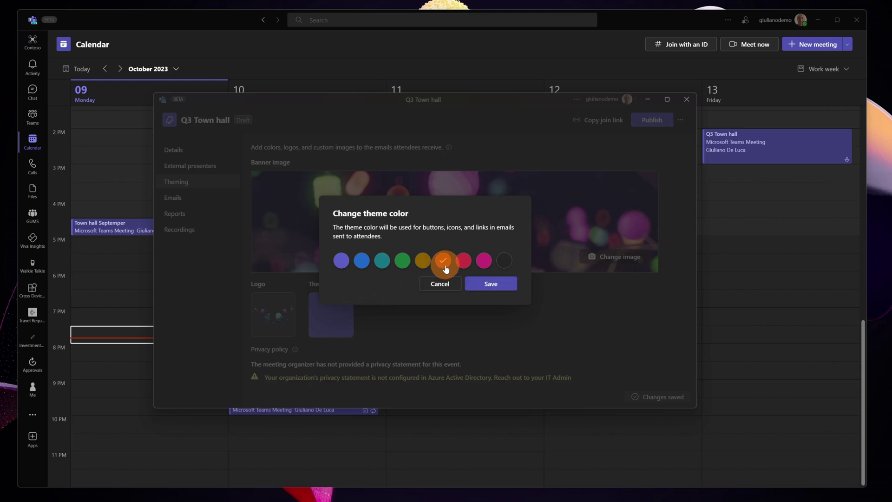
pyautogui.click(493, 288)
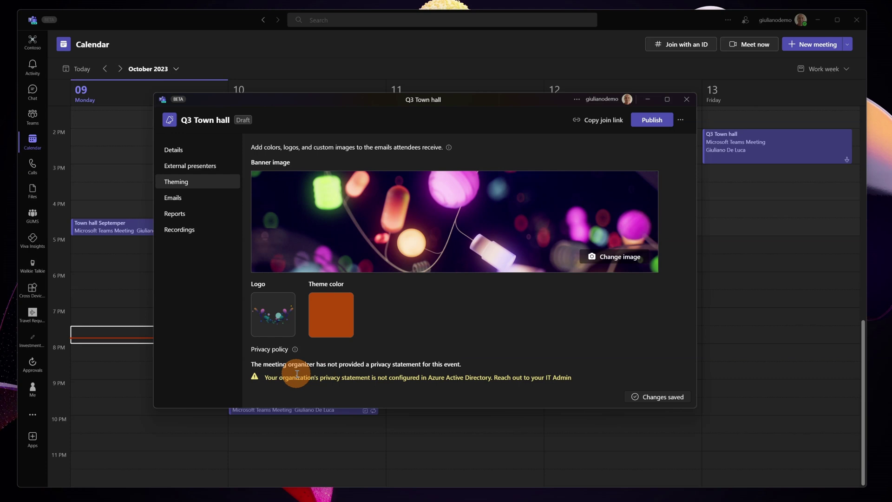
pyautogui.moveTo(262, 378); pyautogui.dragTo(580, 382)
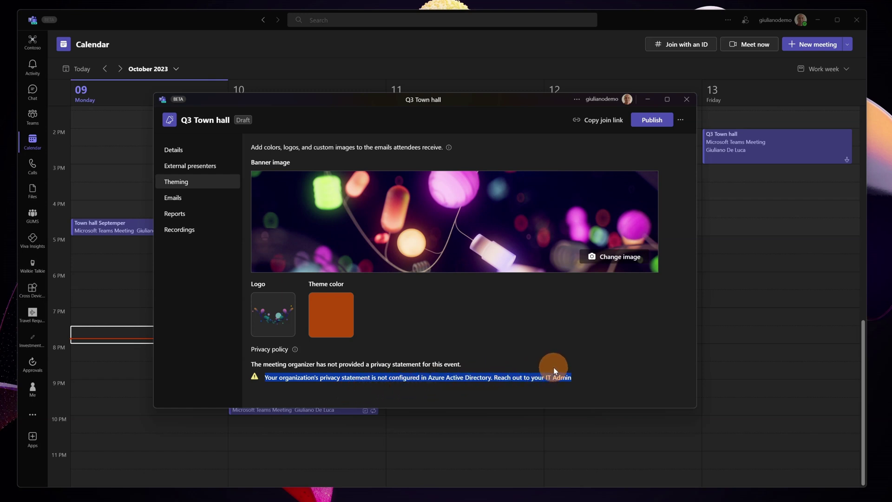
pyautogui.click(522, 361)
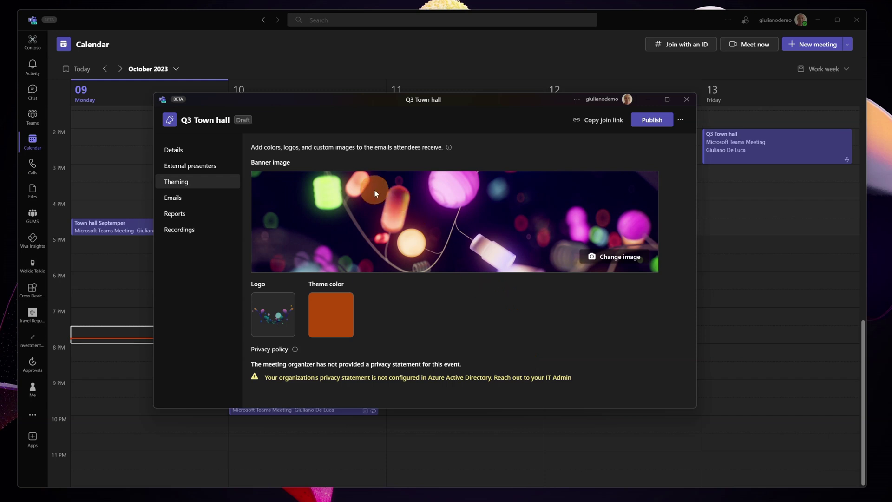
# - Open the Event invitation email for editing and inspect its {{eventName}} subject placeholder
pyautogui.click(213, 204)
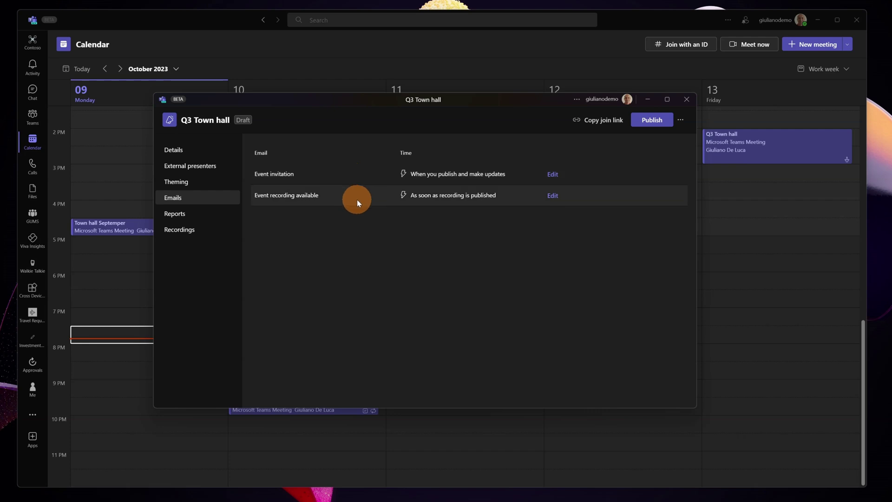
pyautogui.click(553, 174)
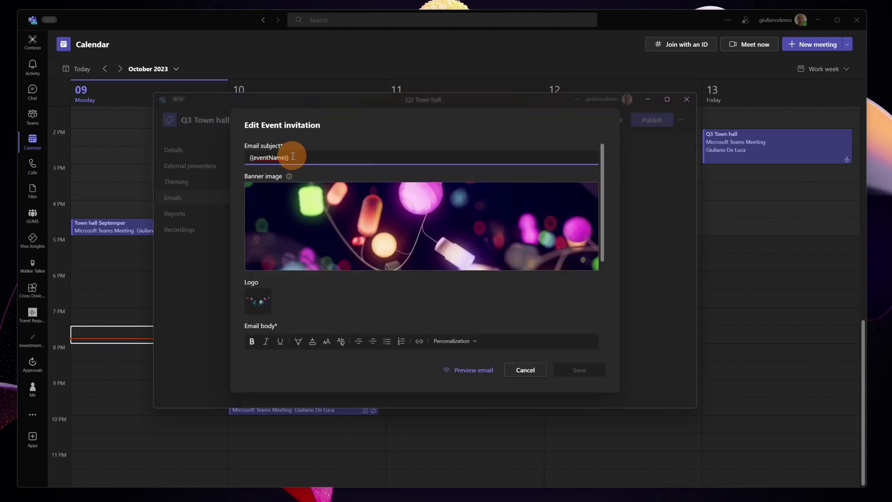
pyautogui.moveTo(294, 158); pyautogui.dragTo(244, 158)
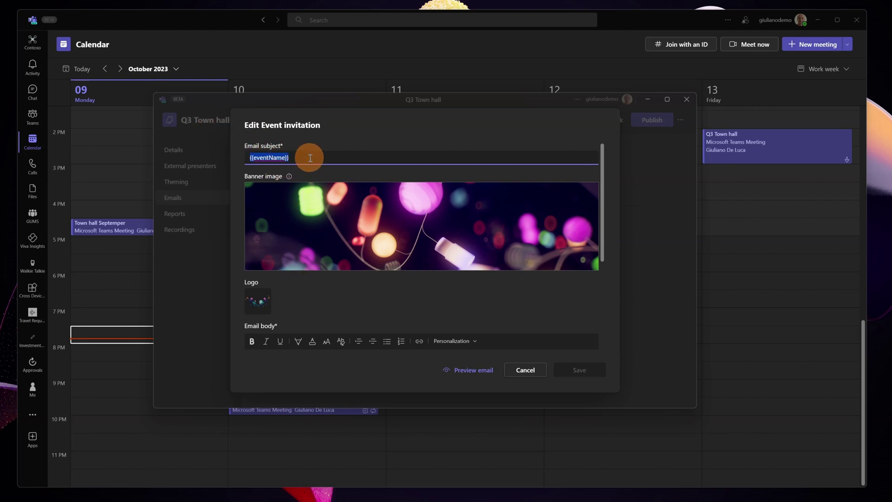
pyautogui.click(315, 303)
# - Review the body's Event Name, date, description and organization placeholders and the email footer
pyautogui.scroll(-2, 315, 303)
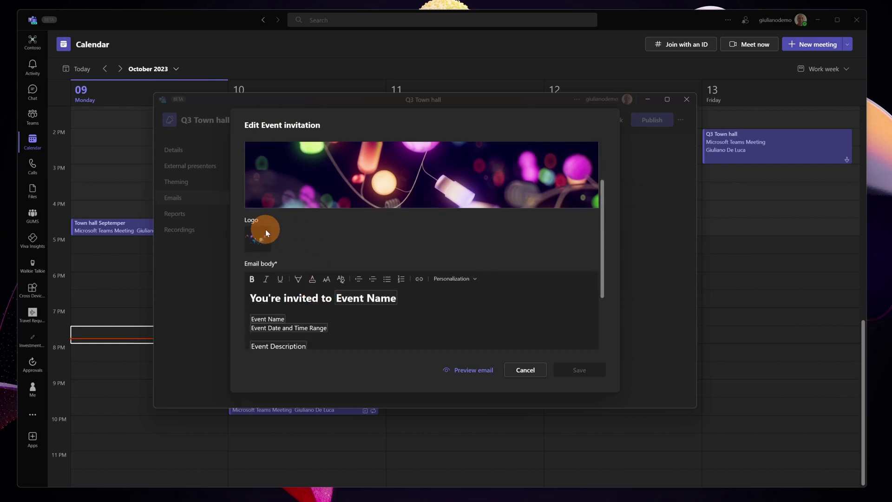
pyautogui.scroll(-2, 262, 228)
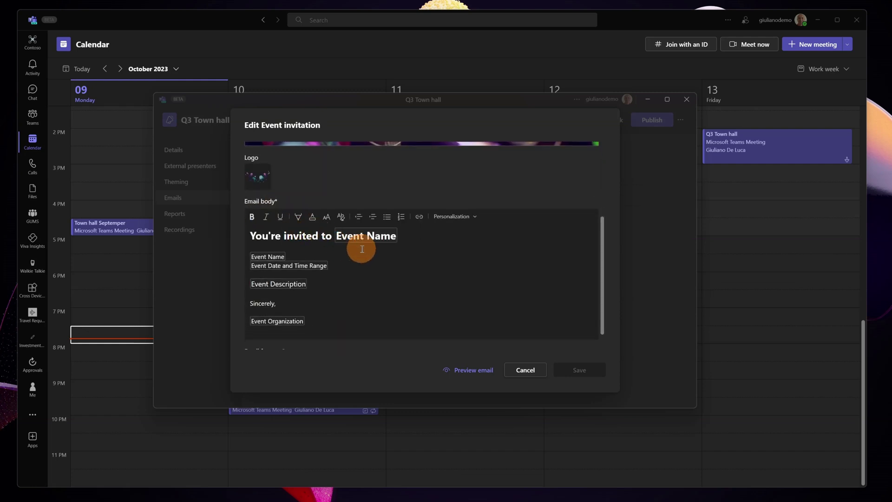
pyautogui.scroll(-1, 362, 249)
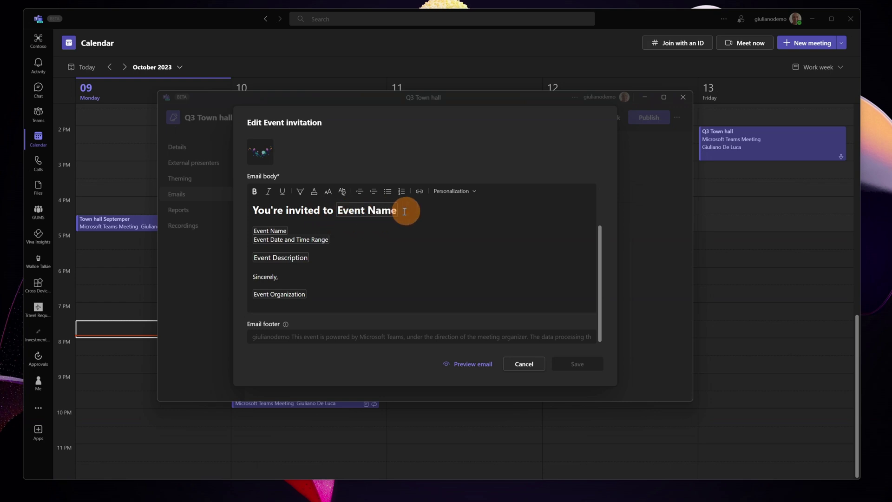
pyautogui.click(385, 212)
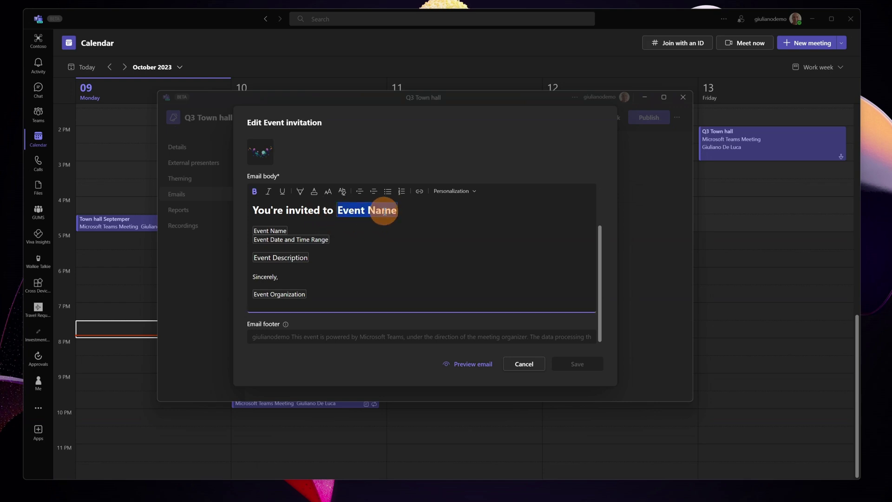
pyautogui.click(279, 239)
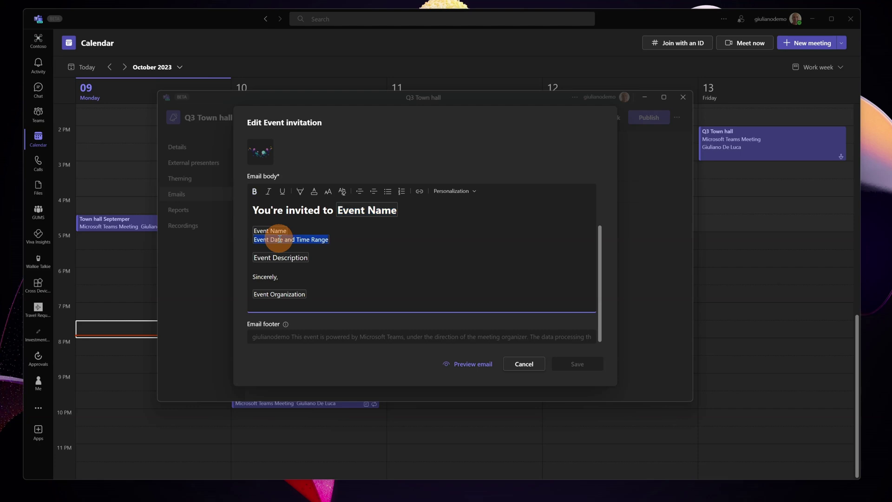
pyautogui.click(289, 260)
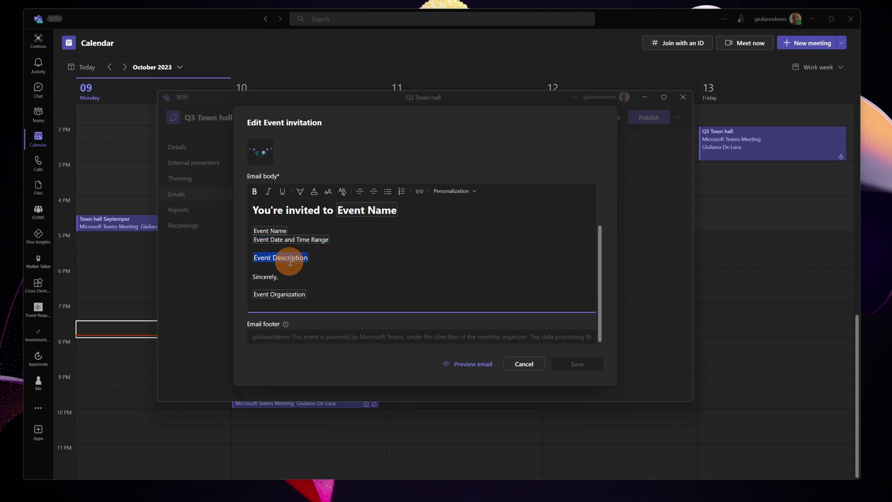
pyautogui.click(279, 294)
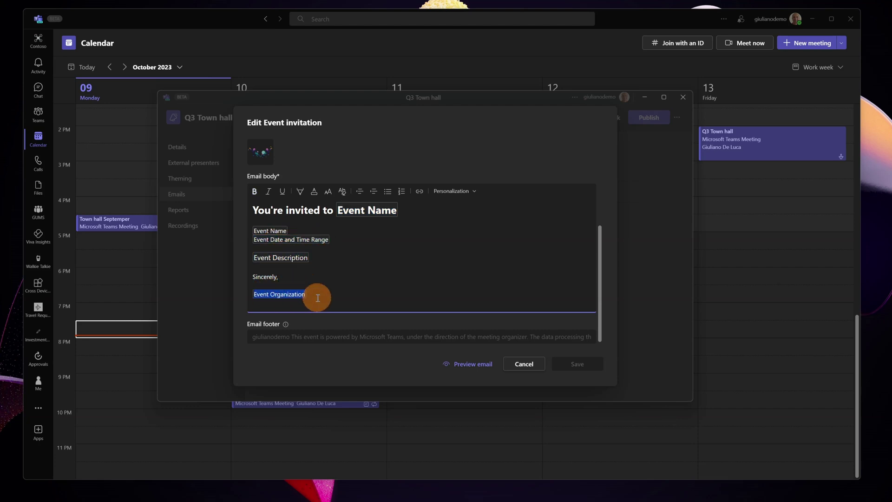
pyautogui.click(326, 256)
pyautogui.click(283, 335)
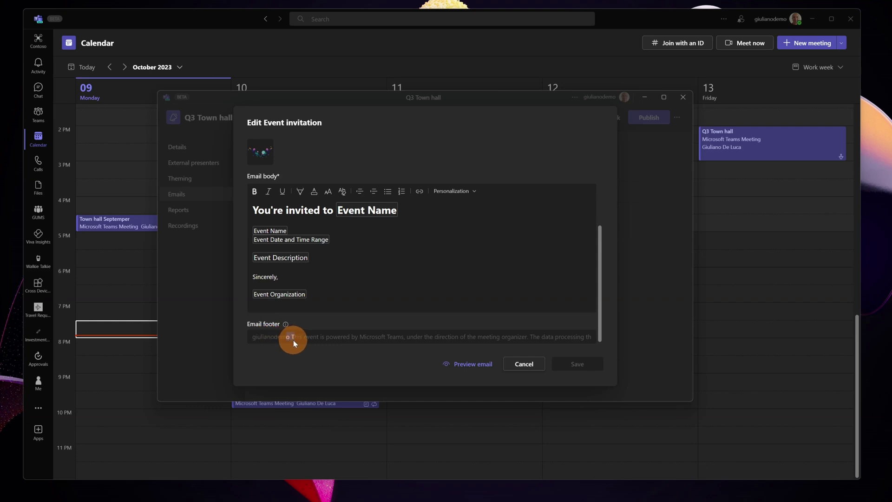
pyautogui.moveTo(294, 338); pyautogui.dragTo(515, 339)
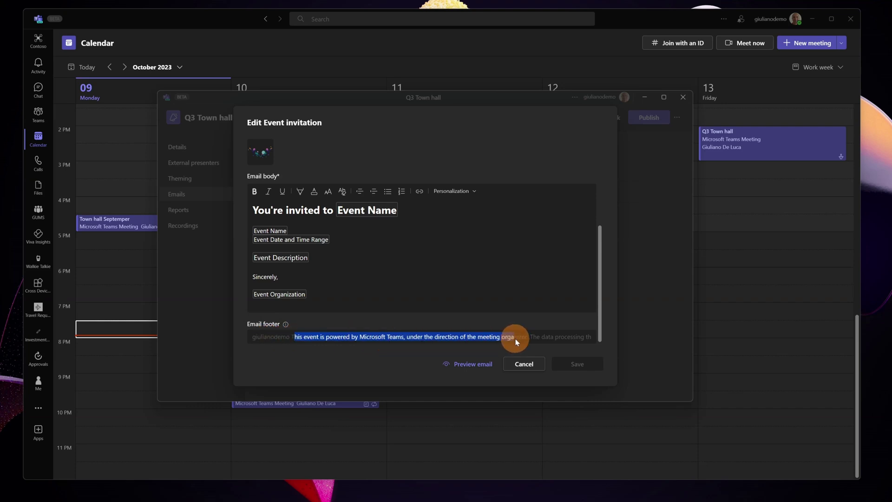
# - Preview the event invitation email and scroll through it
pyautogui.click(463, 368)
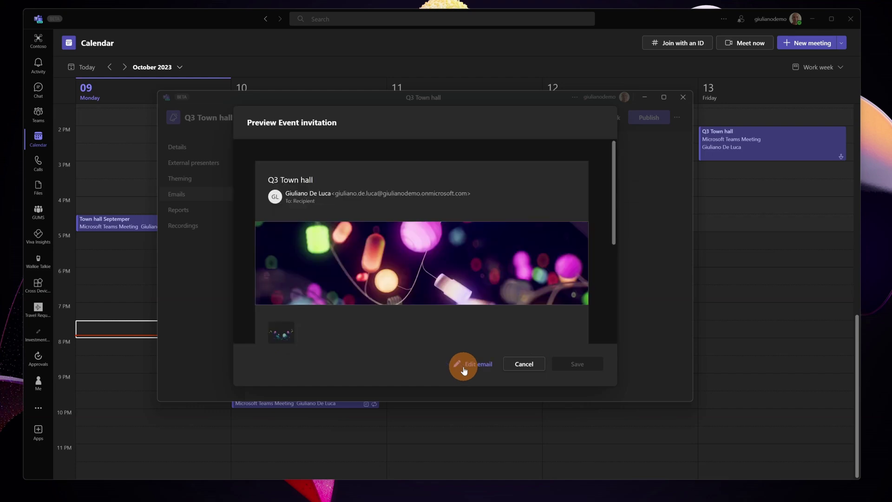
pyautogui.scroll(-2, 493, 246)
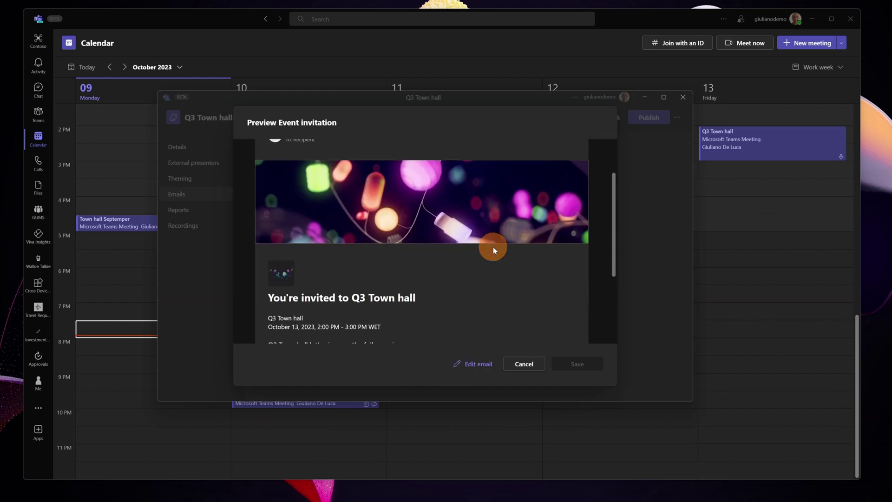
pyautogui.scroll(-3, 492, 247)
pyautogui.scroll(5, 492, 246)
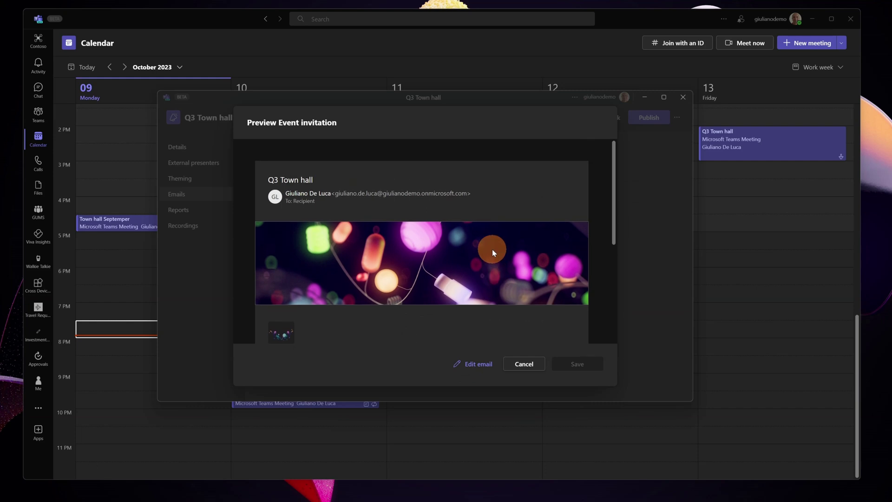
pyautogui.scroll(-2, 492, 250)
pyautogui.scroll(-1, 492, 249)
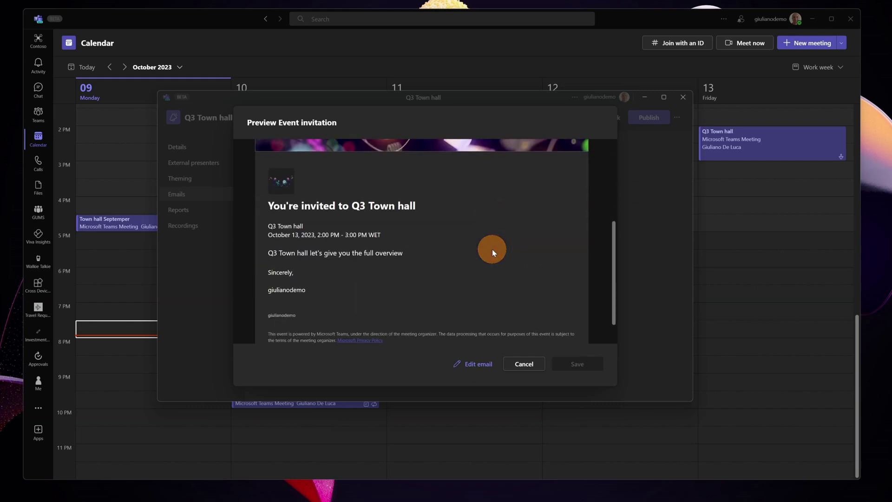
pyautogui.scroll(5, 492, 249)
# - Close the preview, then reopen the invitation editor and close it without saving
pyautogui.click(526, 364)
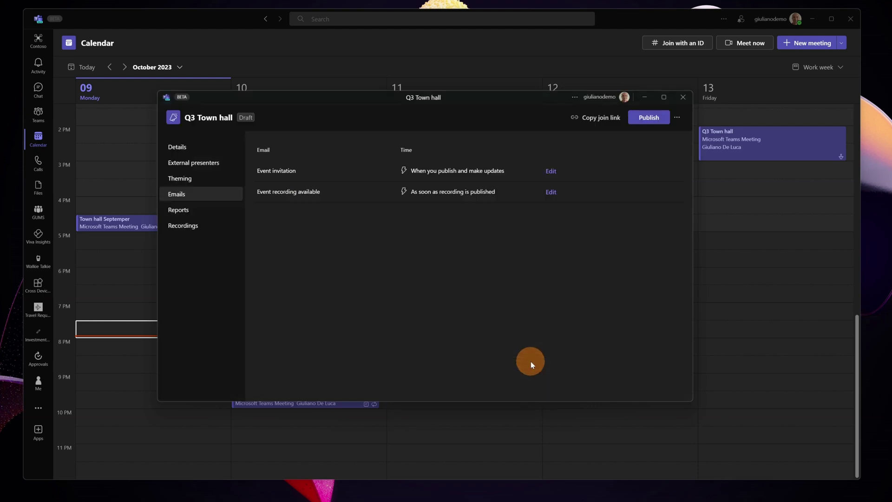
pyautogui.click(555, 178)
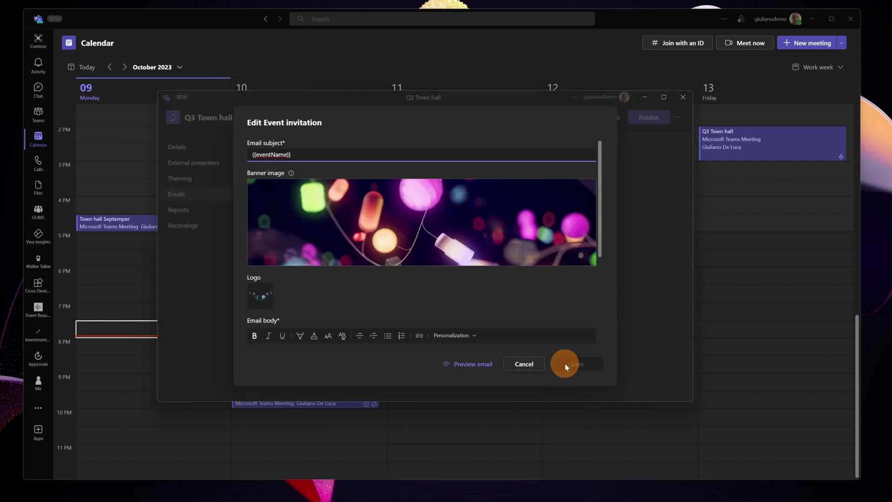
pyautogui.click(534, 364)
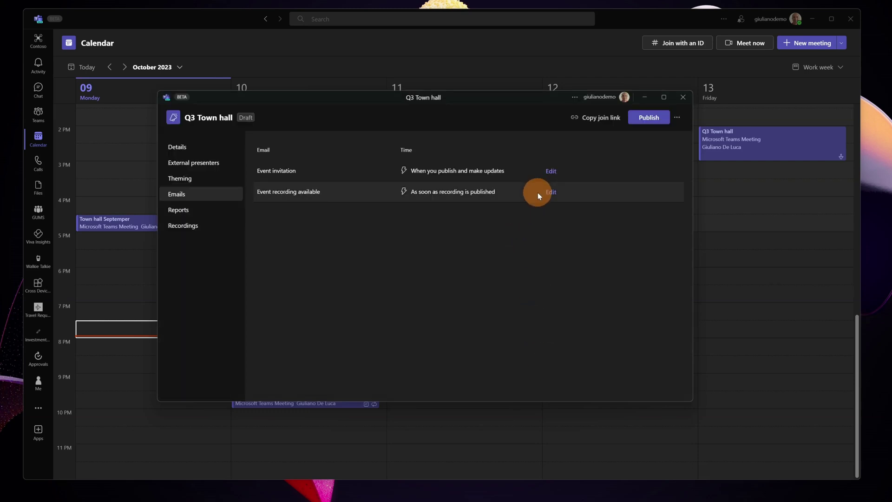
# - Open the Event recording available email, subject 'Recording of {{eventName}} is now available', for editing
pyautogui.click(550, 193)
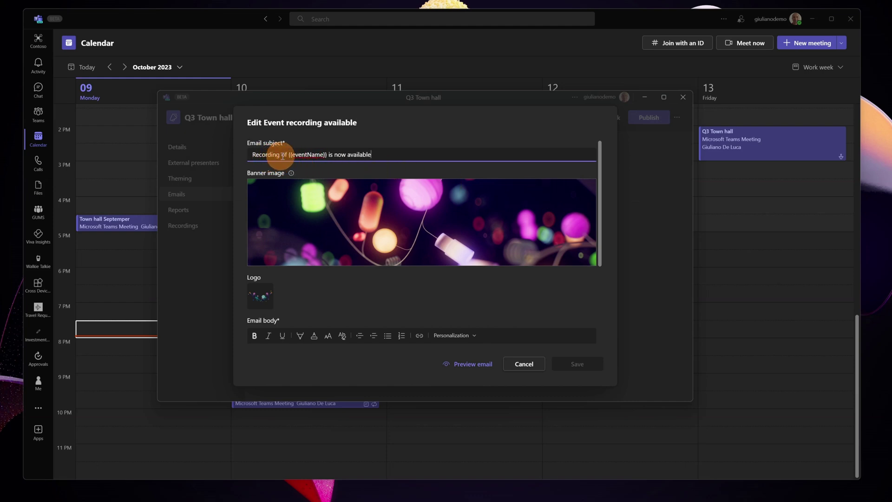
pyautogui.click(363, 158)
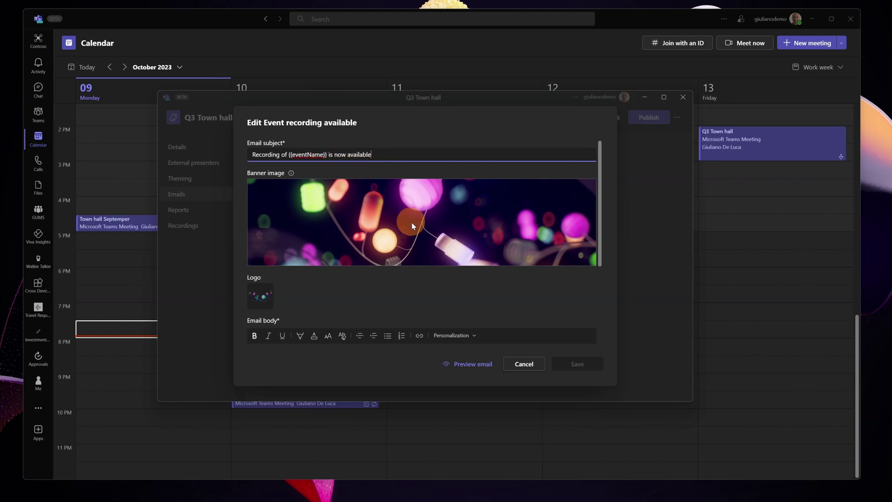
pyautogui.scroll(-5, 412, 223)
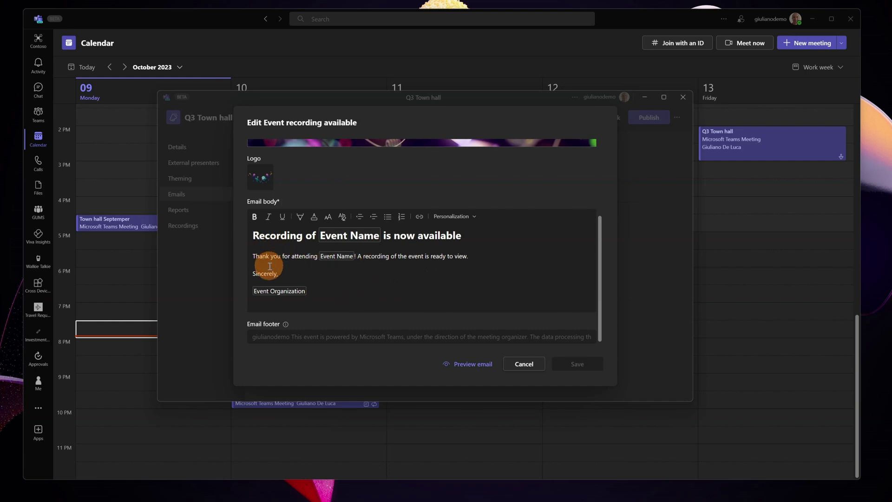
# - Close the recording email editor without saving and go to the event's Reports page
pyautogui.click(306, 269)
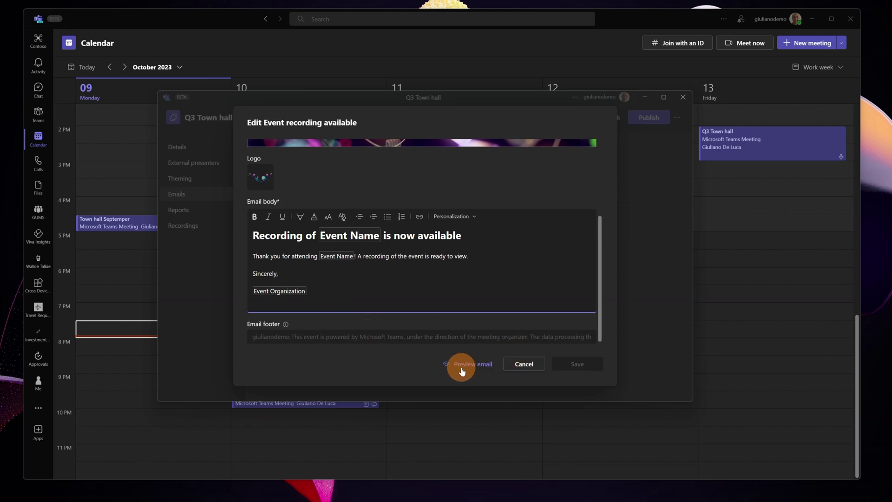
pyautogui.click(523, 364)
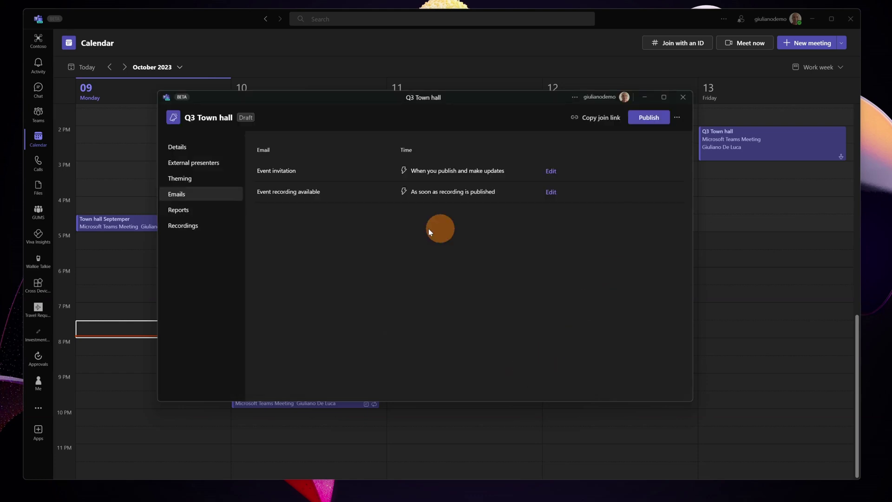
pyautogui.click(191, 216)
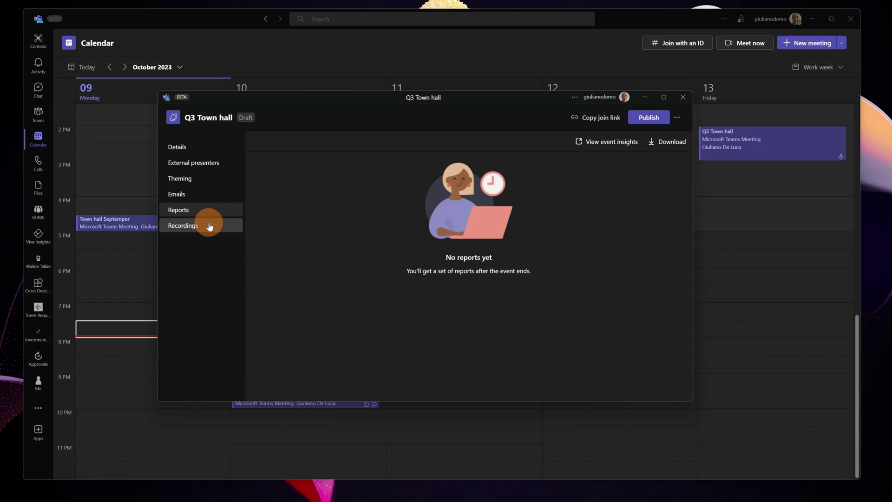
# - Invite Everyone Internal Users as Q3 Town hall attendees by searching 'every'
pyautogui.click(202, 148)
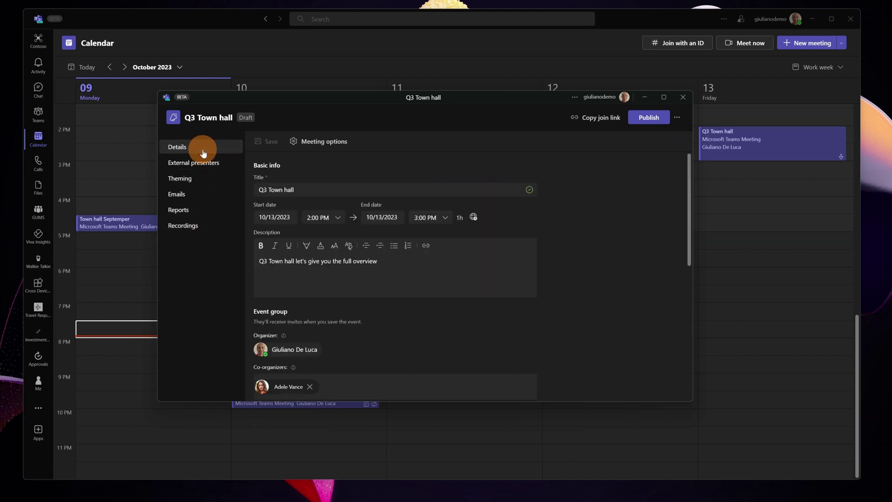
pyautogui.scroll(-5, 364, 283)
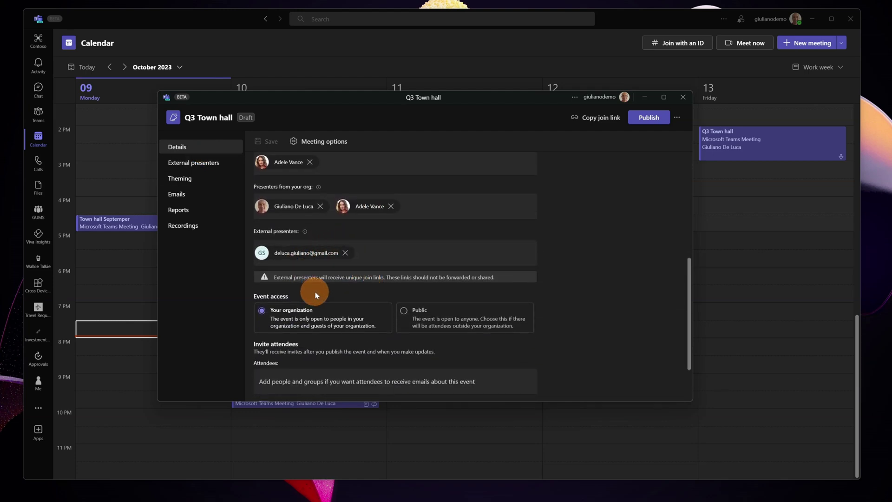
pyautogui.scroll(-1, 317, 293)
pyautogui.click(318, 343)
pyautogui.scroll(-1, 544, 316)
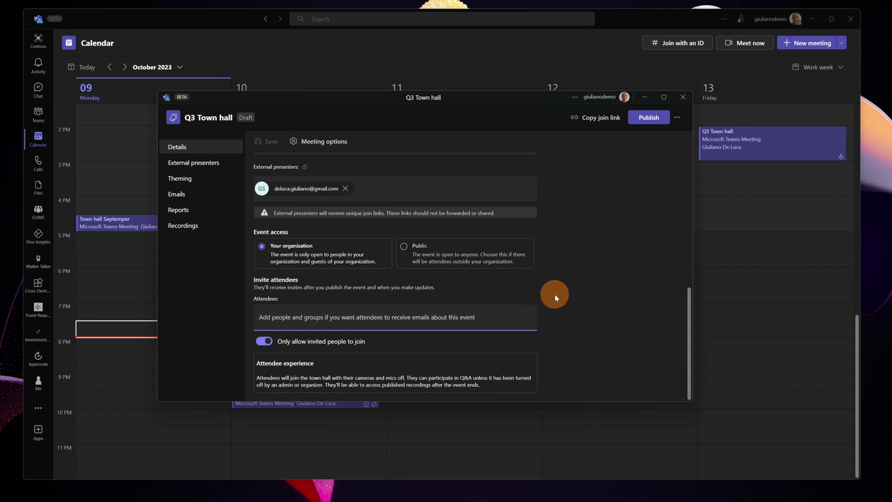
pyautogui.write('every')
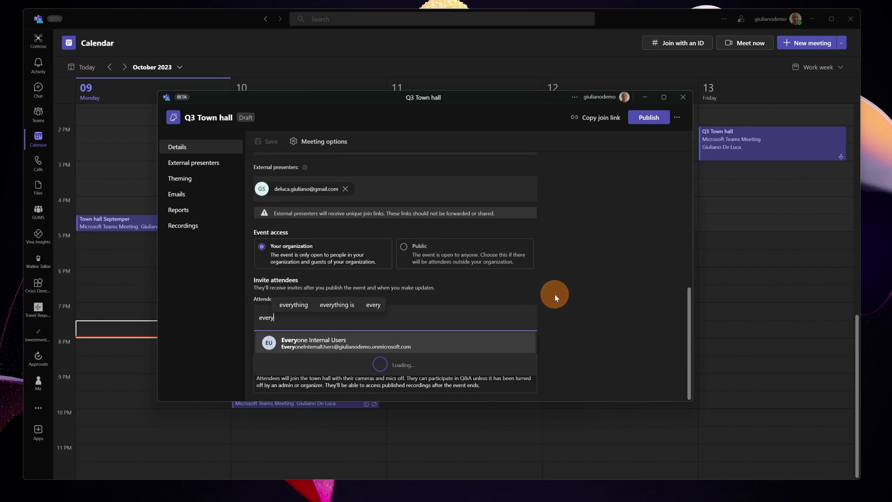
pyautogui.click(421, 341)
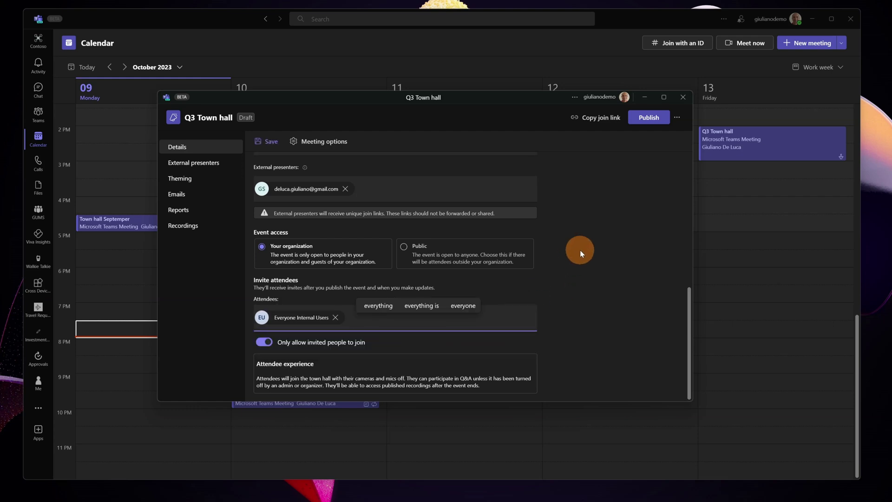
# - Save and publish the Q3 Town hall event
pyautogui.scroll(10, 580, 250)
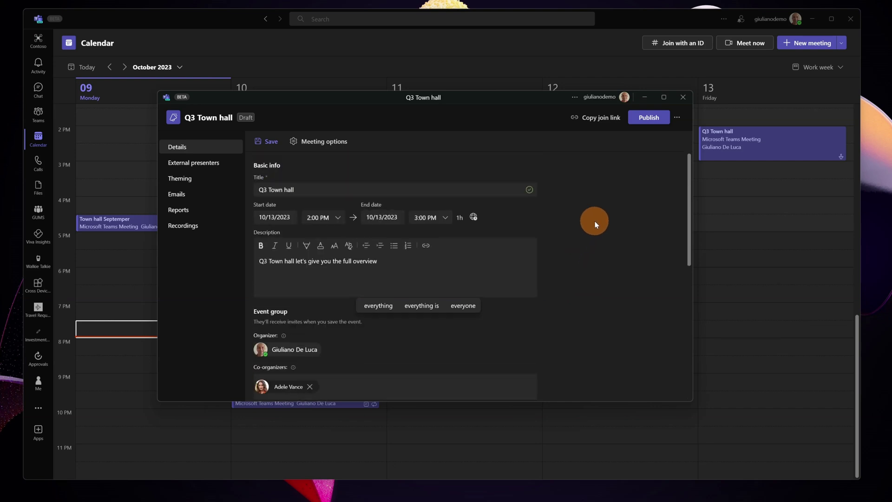
pyautogui.click(650, 119)
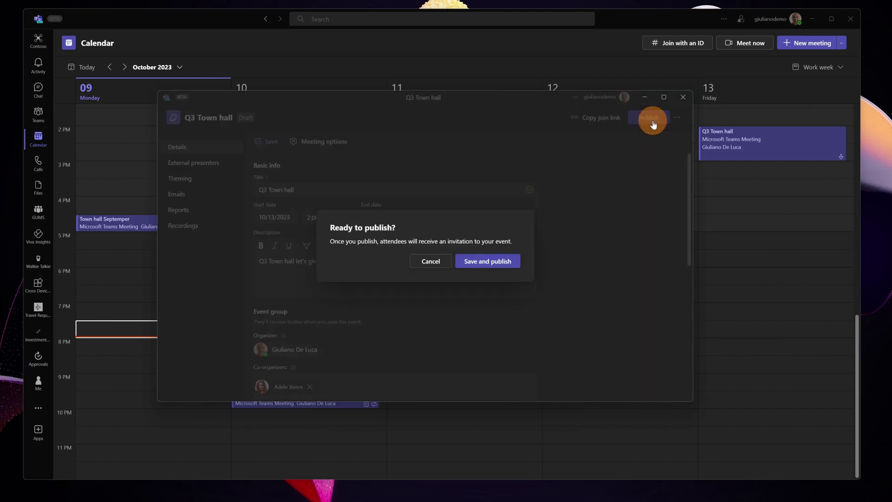
pyautogui.click(478, 262)
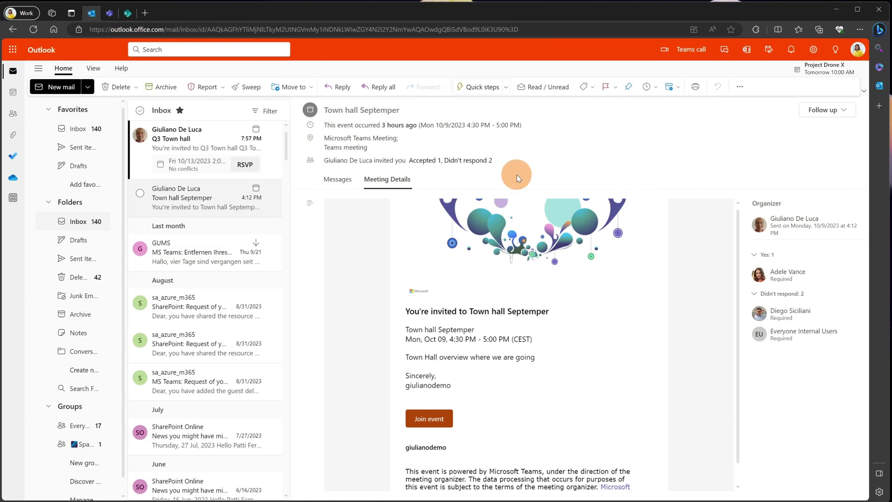
# - Check the signed-in account, then open and accept the Q3 Town hall invitation in the inbox
pyautogui.click(856, 50)
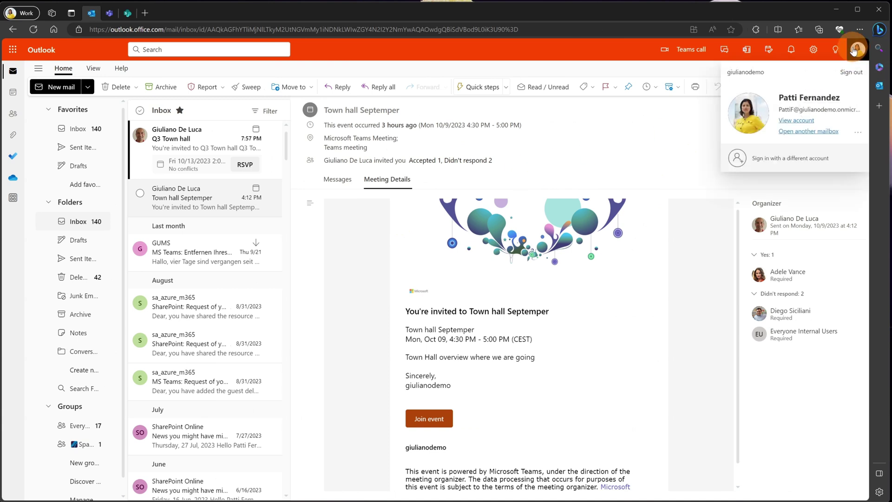
pyautogui.click(657, 141)
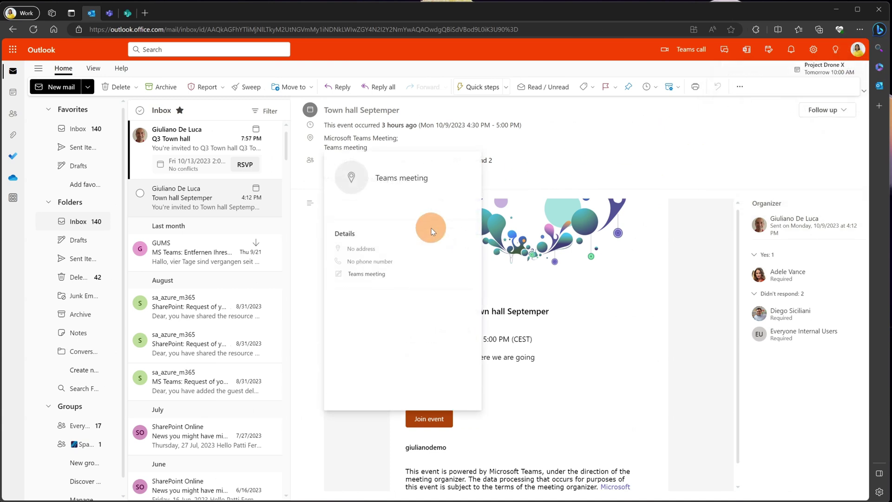
pyautogui.click(230, 161)
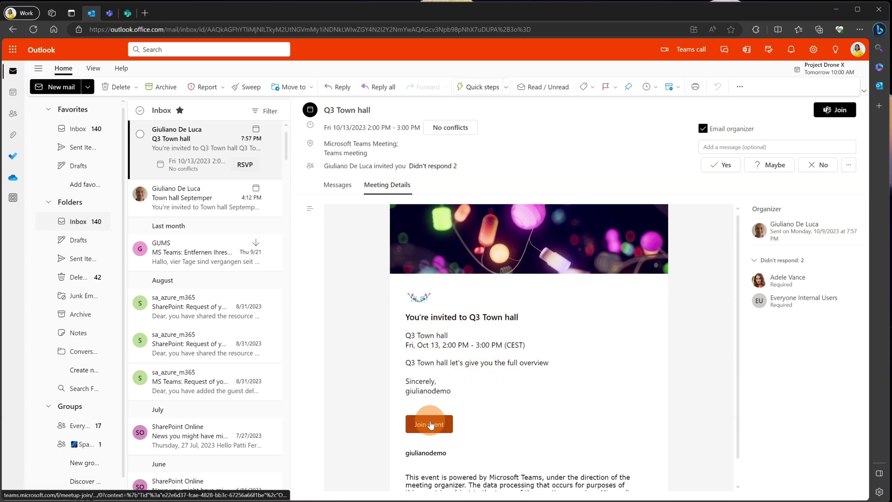
pyautogui.click(724, 166)
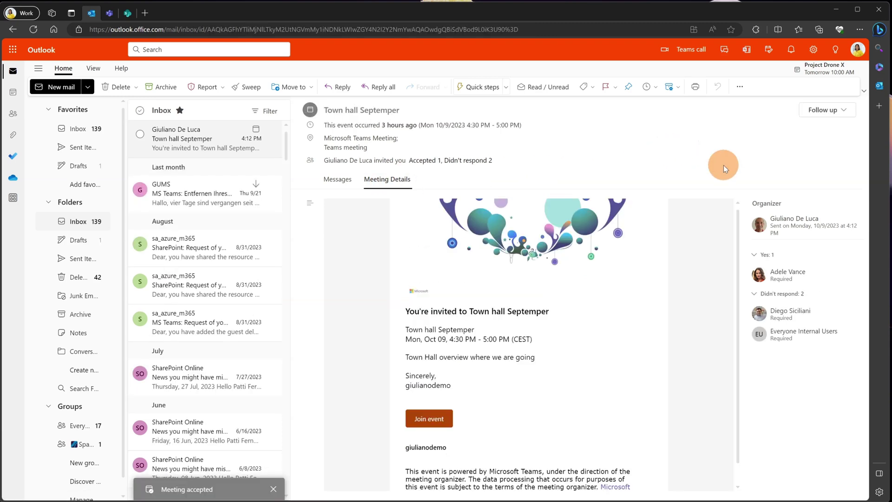
pyautogui.click(389, 139)
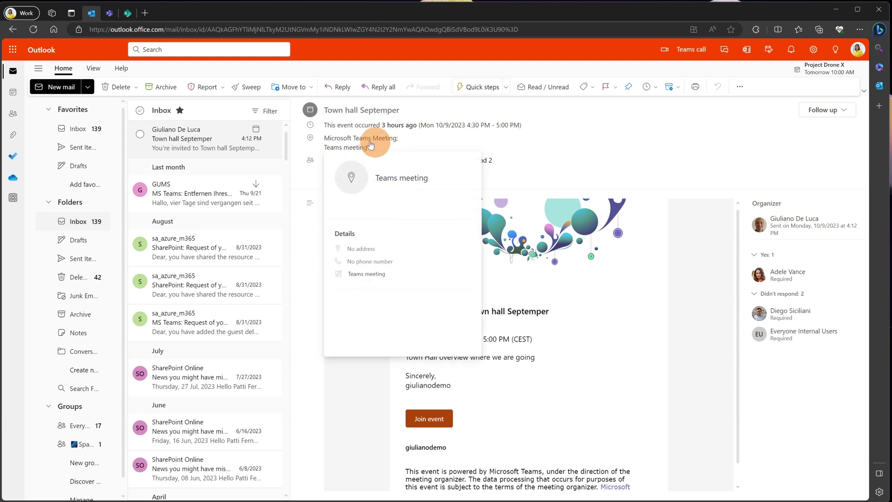
# - Check the Oct 13 Q3 Town hall in Calendar and RSVP Yes from the second mailbox
pyautogui.click(13, 95)
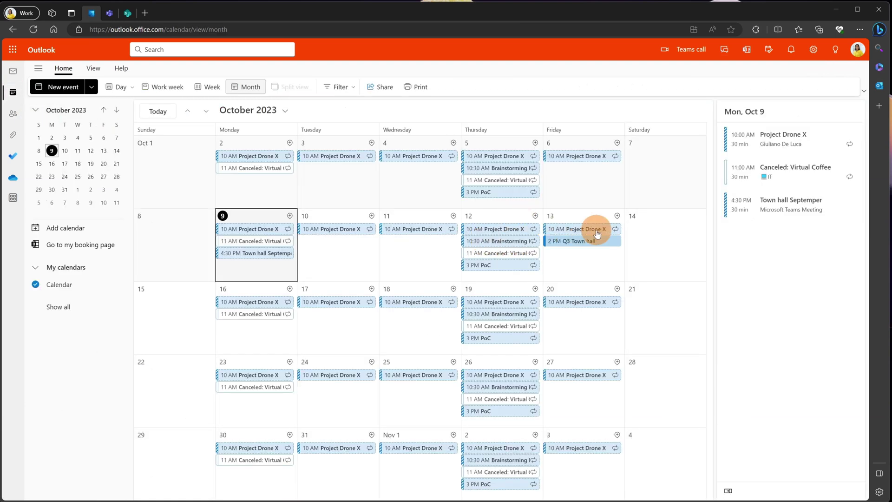
pyautogui.click(566, 240)
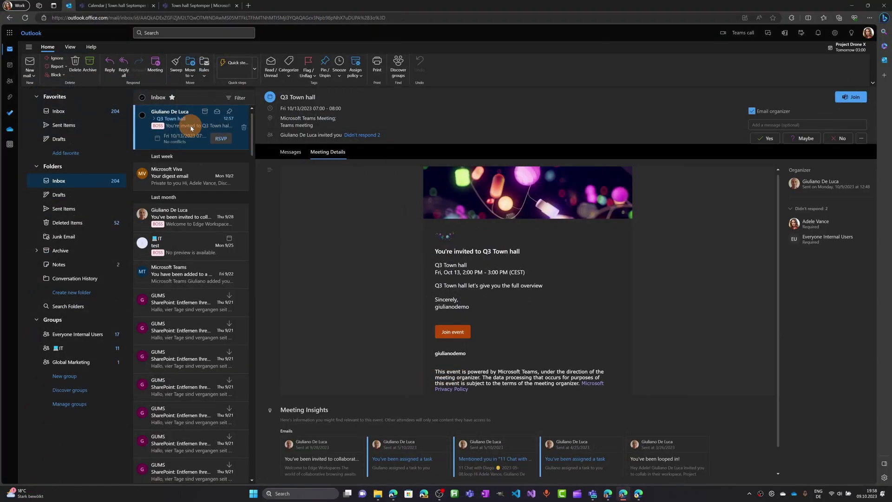
pyautogui.click(219, 138)
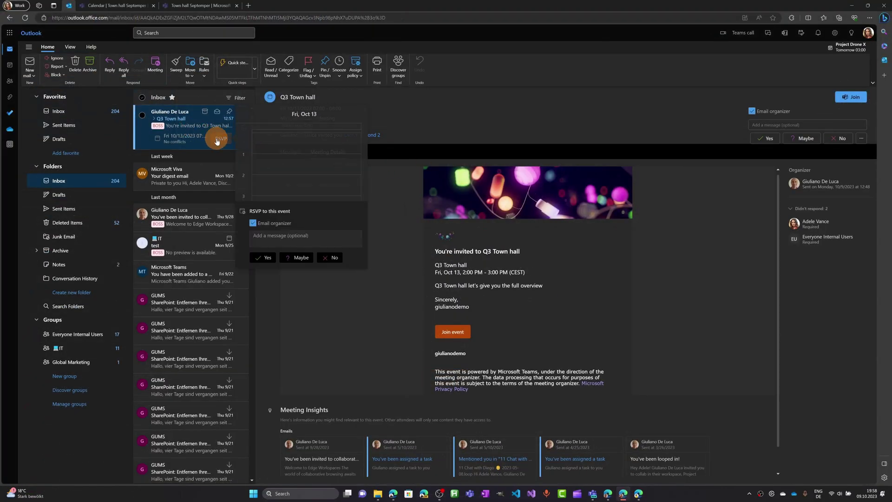
pyautogui.click(265, 258)
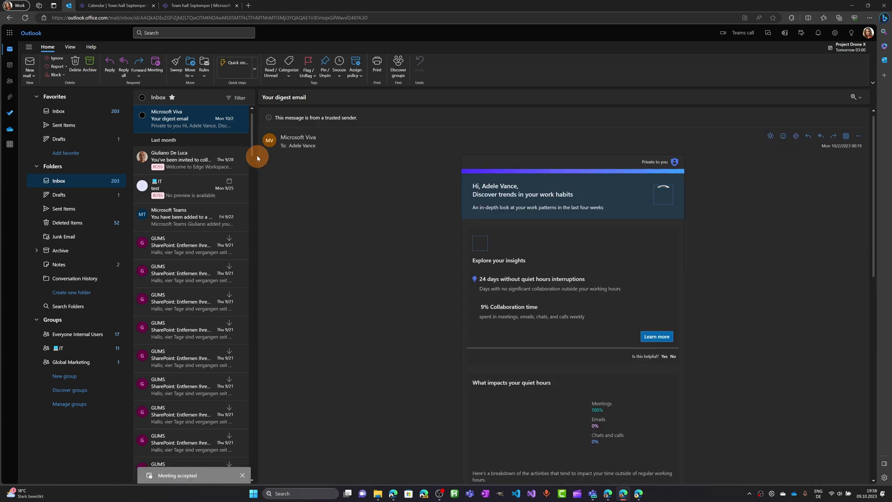
# - Open Friday's Q3 Town hall from the Teams calendar and go to its Manage event page
pyautogui.click(199, 5)
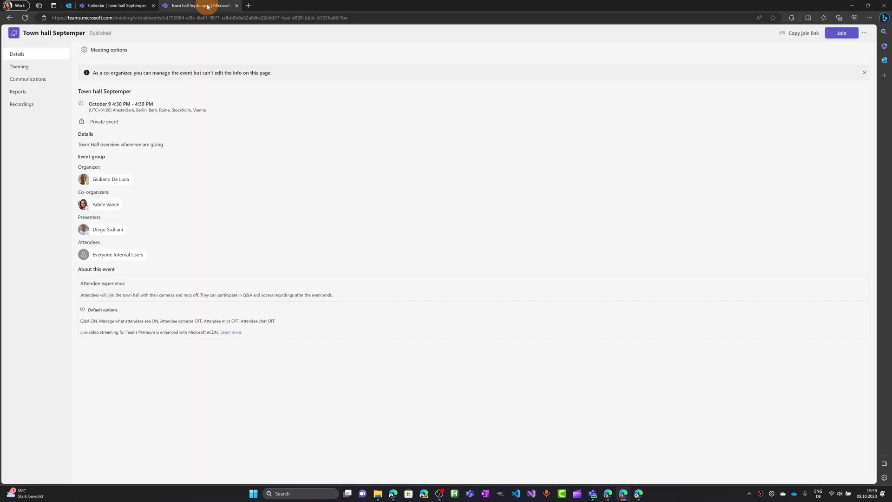
pyautogui.click(119, 6)
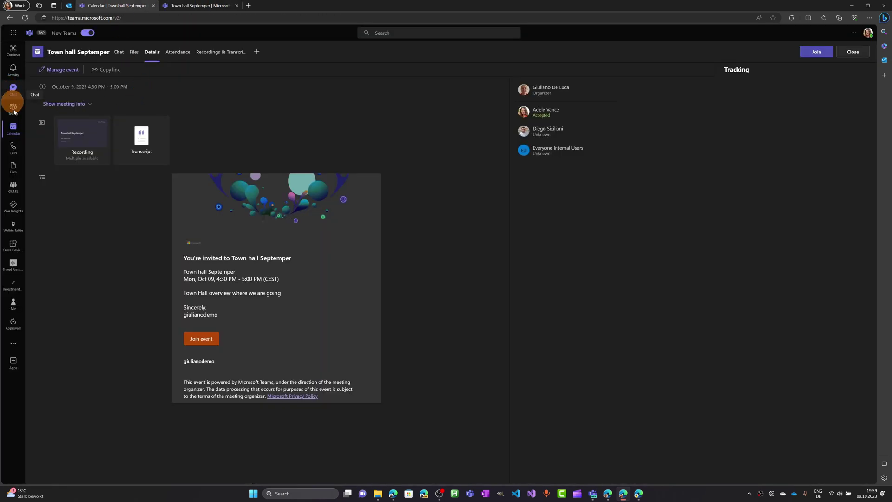
pyautogui.click(11, 132)
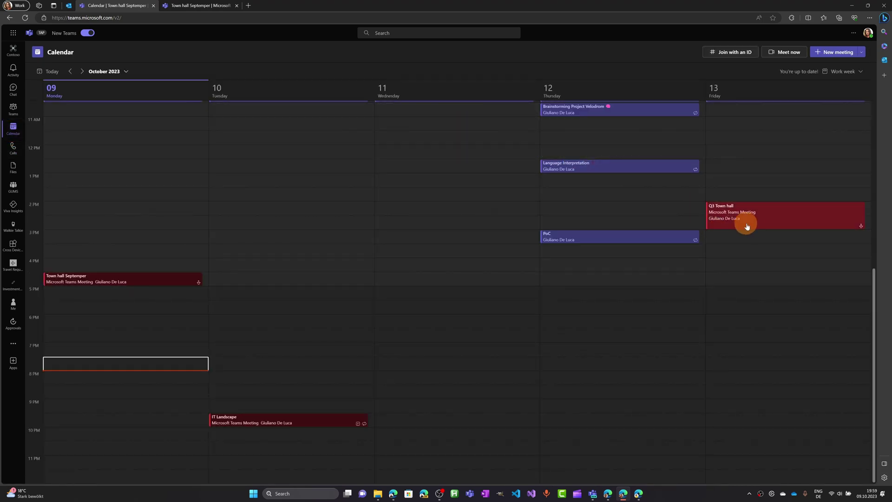
pyautogui.click(759, 221)
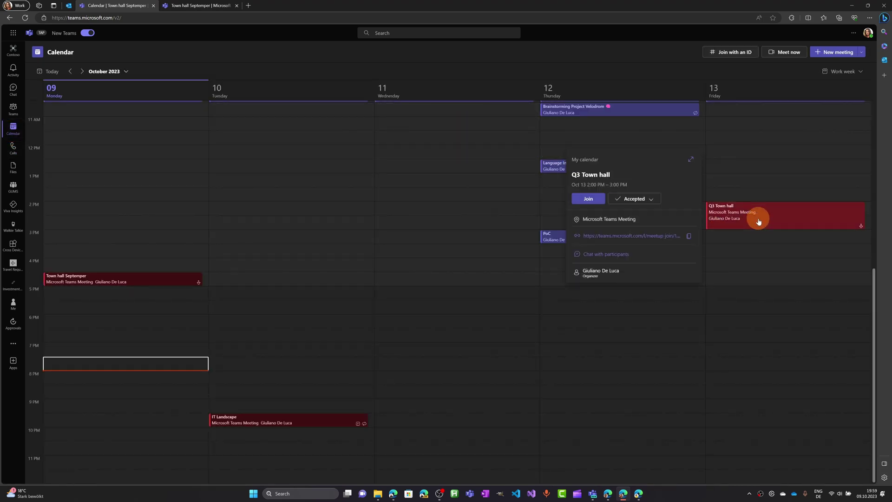
pyautogui.doubleClick(759, 221)
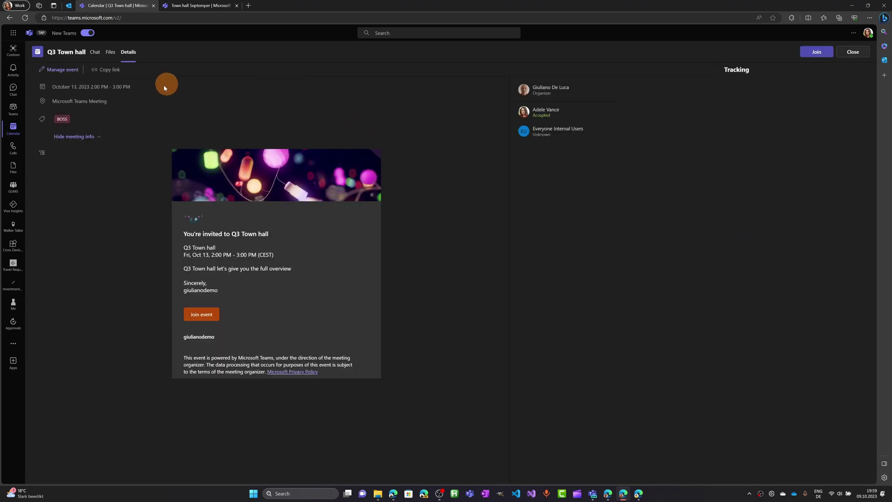
pyautogui.click(72, 73)
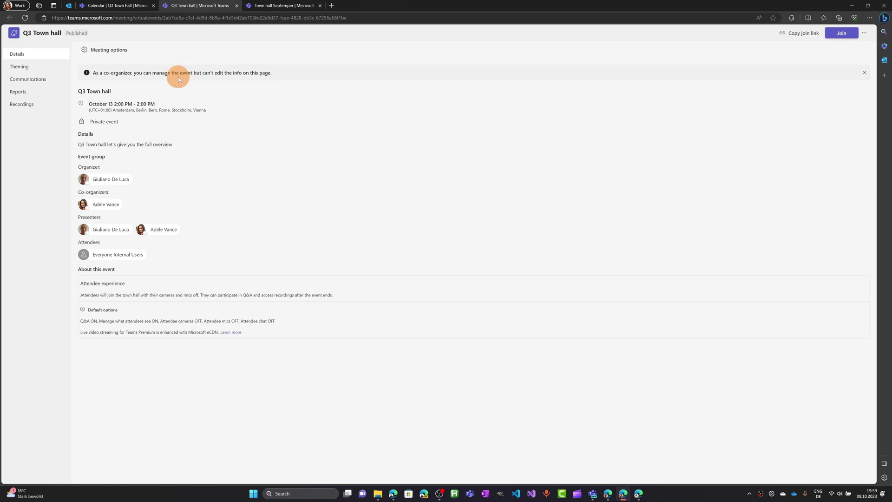
# - Start replacing the event's banner image in Theming, then discard the change
pyautogui.click(41, 67)
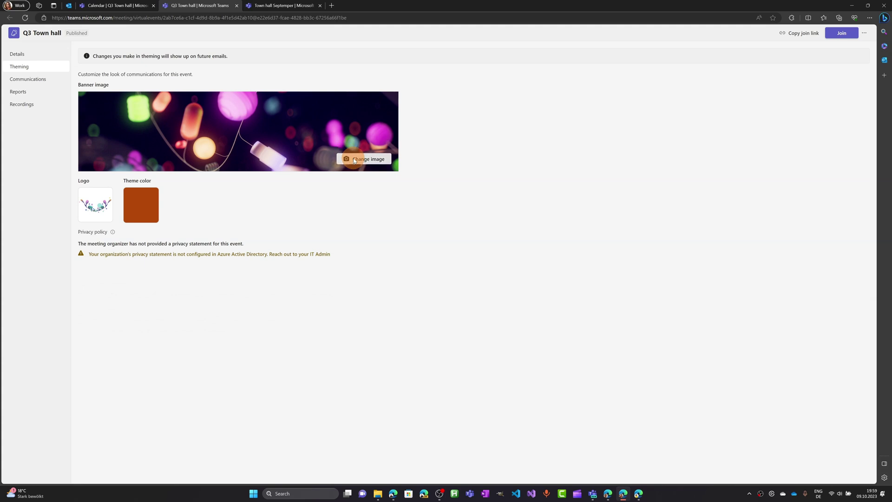
pyautogui.click(354, 160)
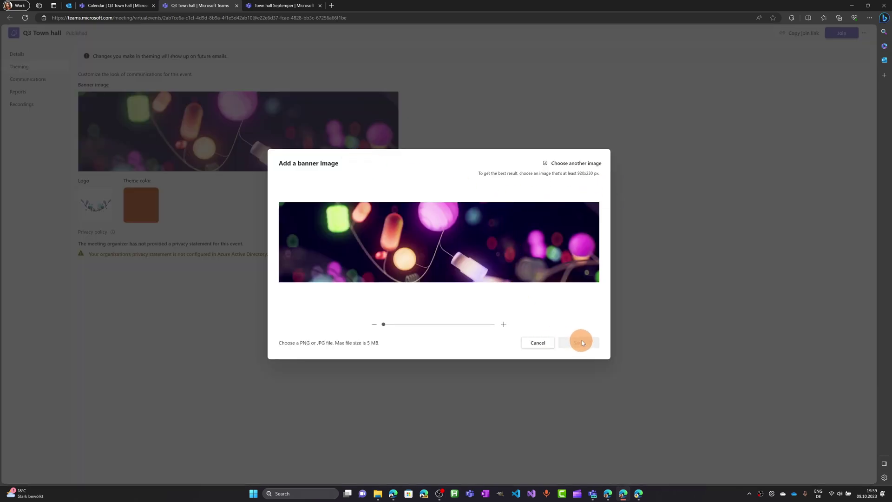
pyautogui.click(571, 167)
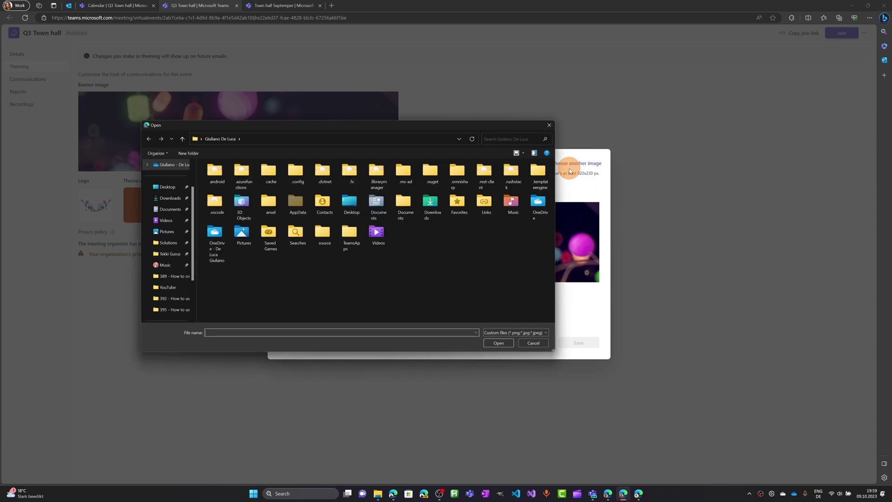
pyautogui.click(549, 127)
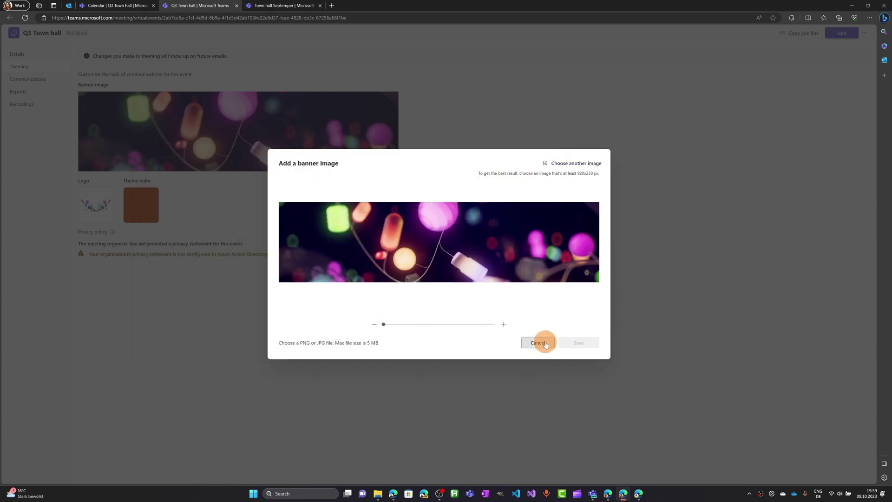
pyautogui.click(535, 342)
# - Review the co-organizer notice on Details, then view the event's Recordings section
pyautogui.click(39, 54)
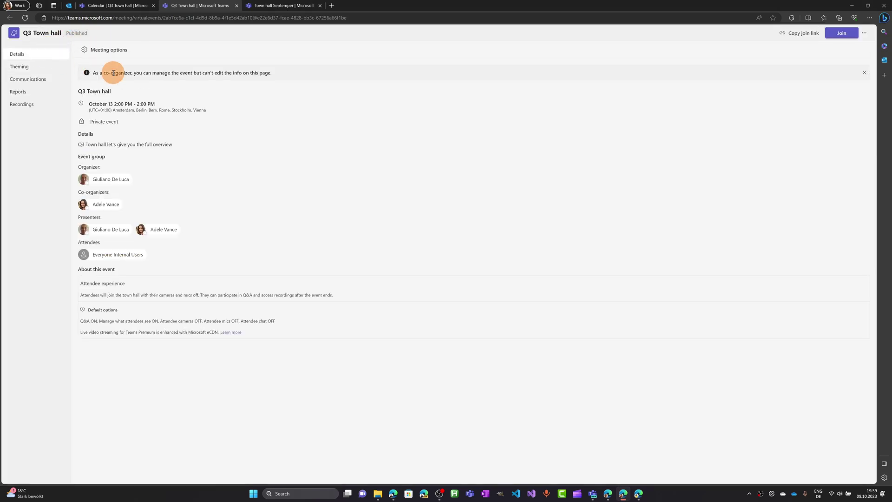
pyautogui.moveTo(90, 74); pyautogui.dragTo(280, 71)
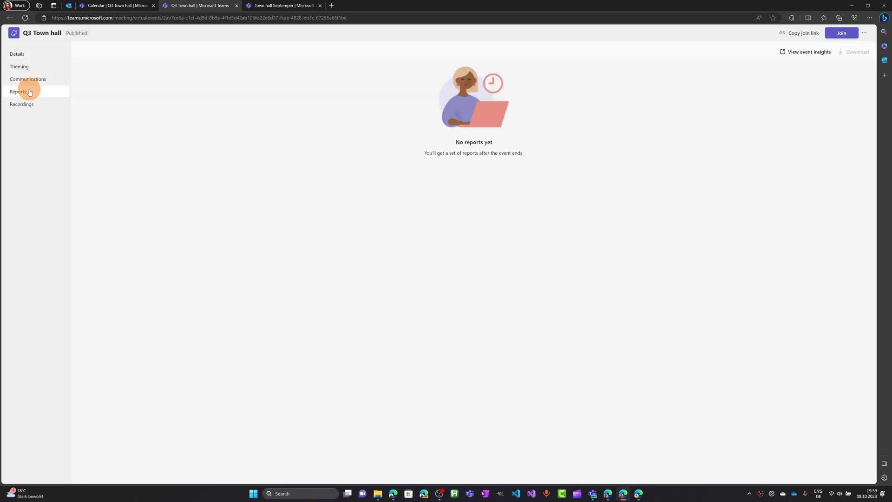
pyautogui.click(25, 104)
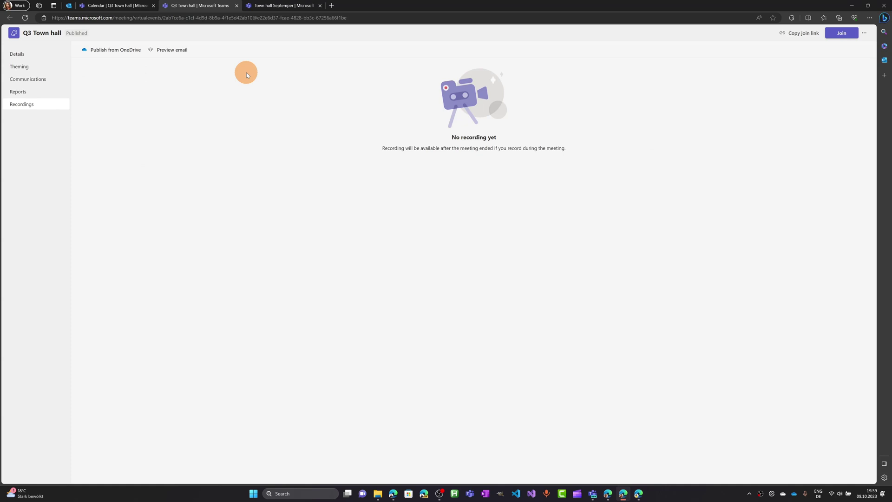
# - Bring the Q3 Town hall meeting window forward and dismiss the Share content panel
pyautogui.click(593, 494)
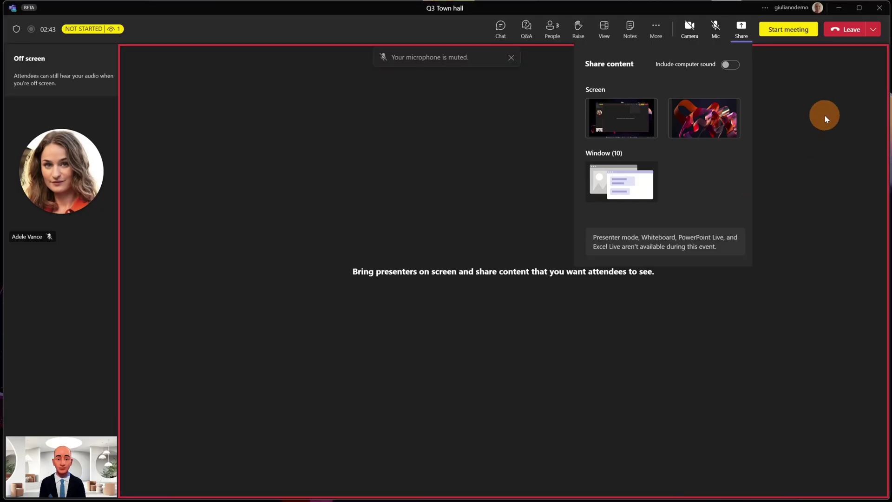
pyautogui.click(825, 119)
pyautogui.click(798, 33)
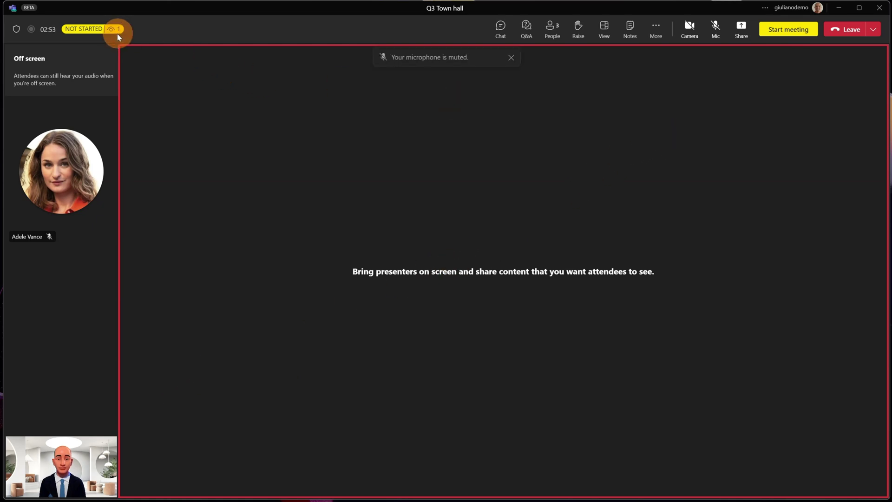
pyautogui.moveTo(117, 31)
# - Start the Q3 Town hall meeting for everyone and confirm
pyautogui.click(792, 32)
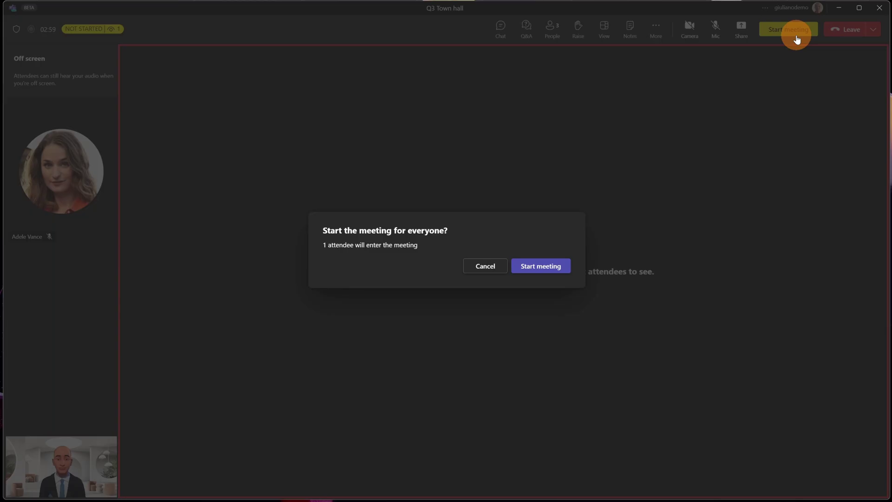
pyautogui.click(541, 273)
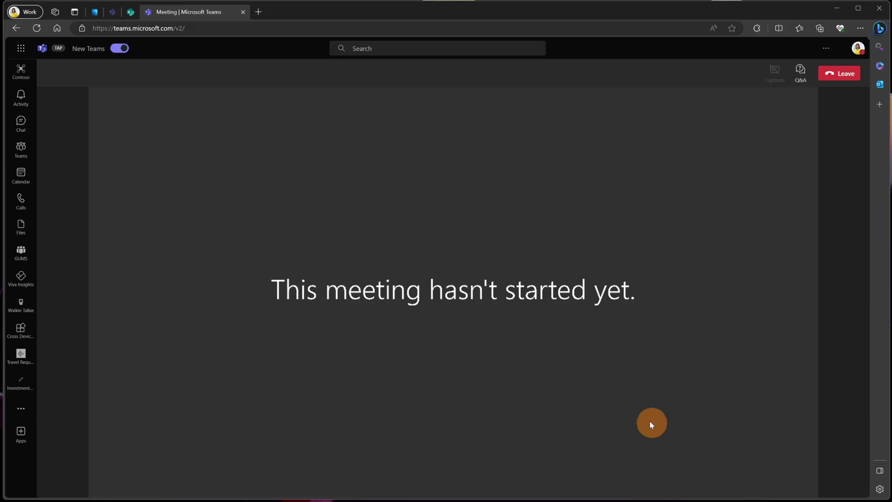
pyautogui.moveTo(410, 192)
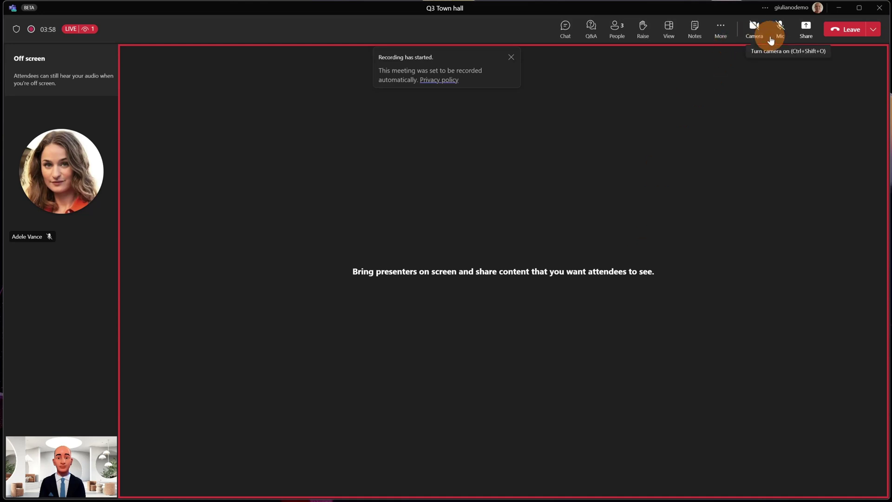
# - Share the second screen, bring the presenter's camera on screen, then stop sharing
pyautogui.click(805, 33)
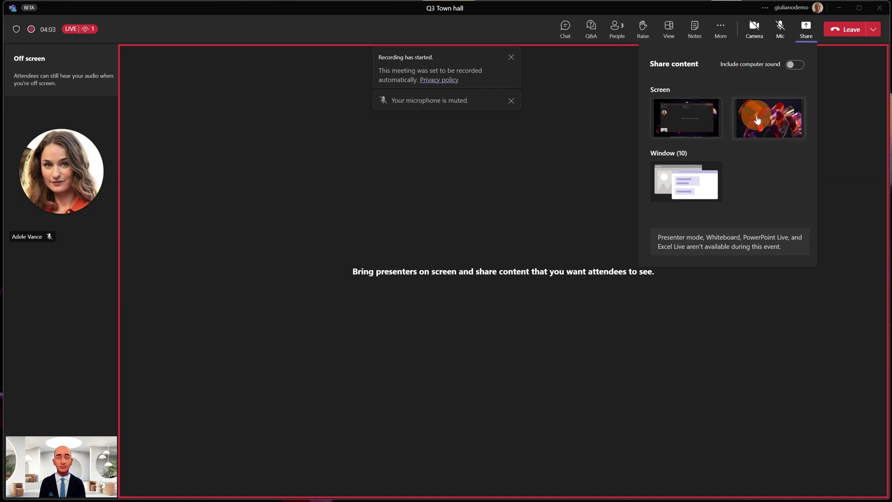
pyautogui.click(757, 120)
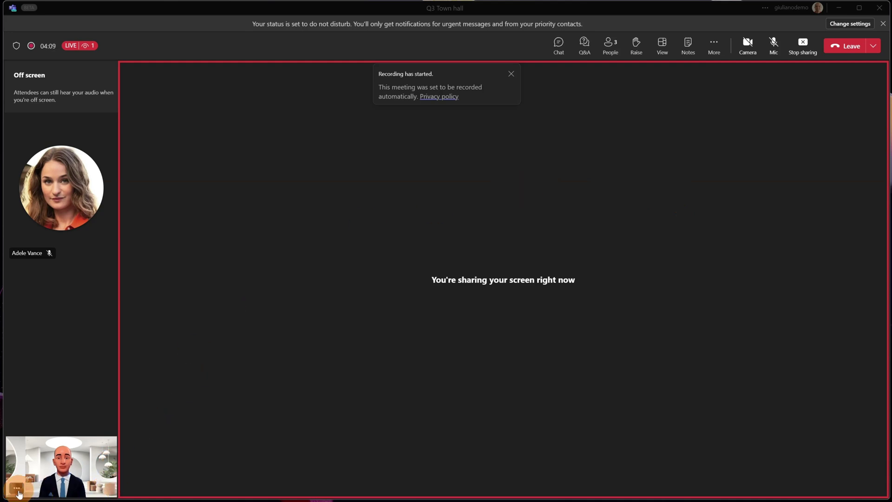
pyautogui.click(17, 489)
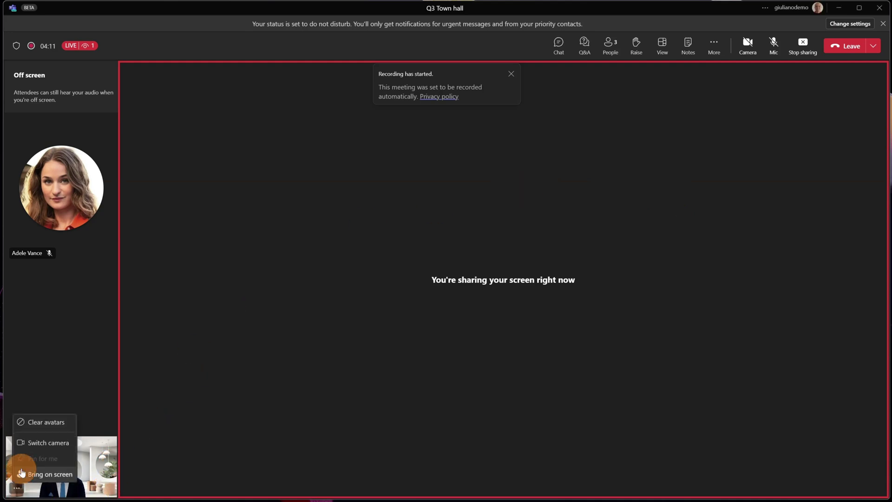
pyautogui.click(54, 475)
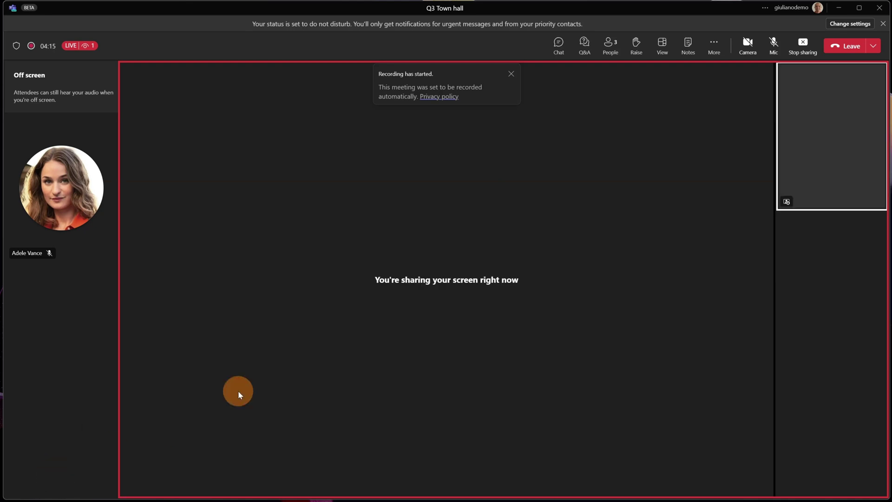
pyautogui.click(797, 45)
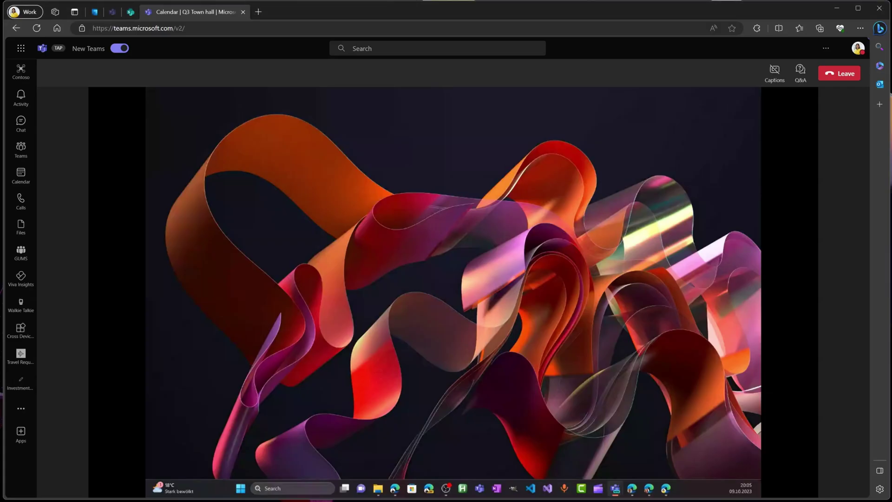
# - Open the meeting's Q&A panel, then browse the Language and speech and Record and transcribe options
pyautogui.moveTo(636, 206)
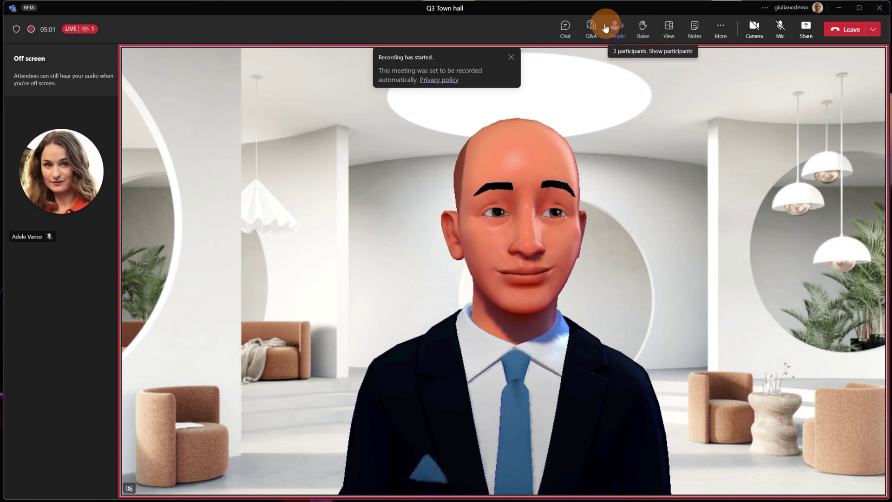
pyautogui.click(593, 31)
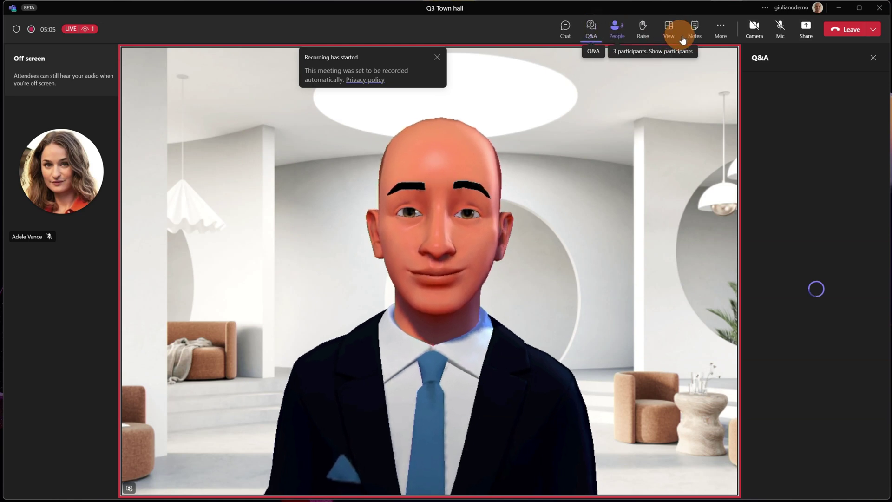
pyautogui.click(723, 36)
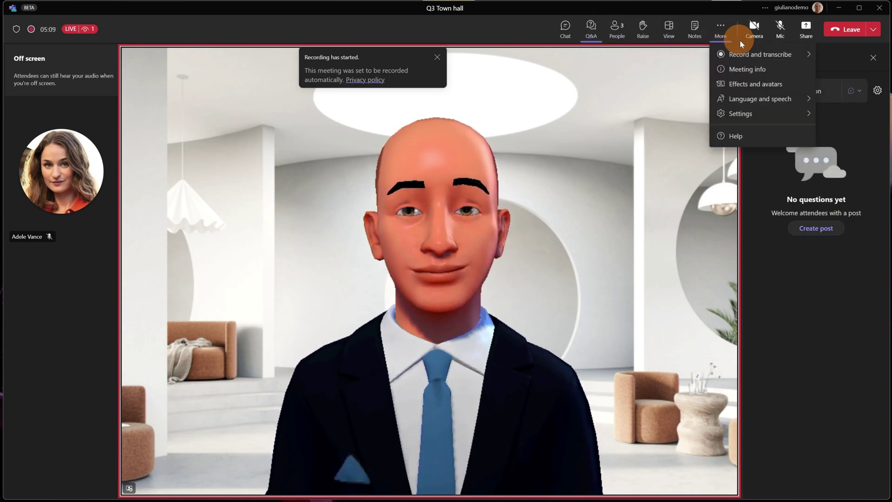
pyautogui.click(800, 102)
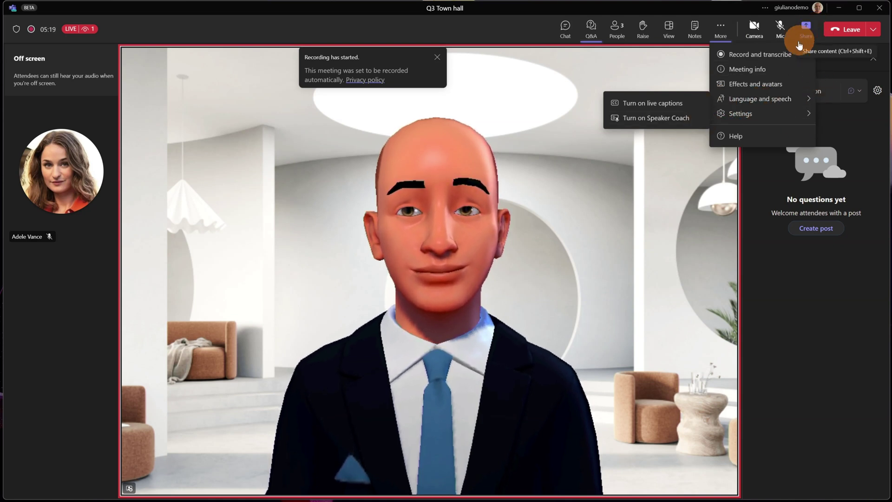
pyautogui.click(751, 55)
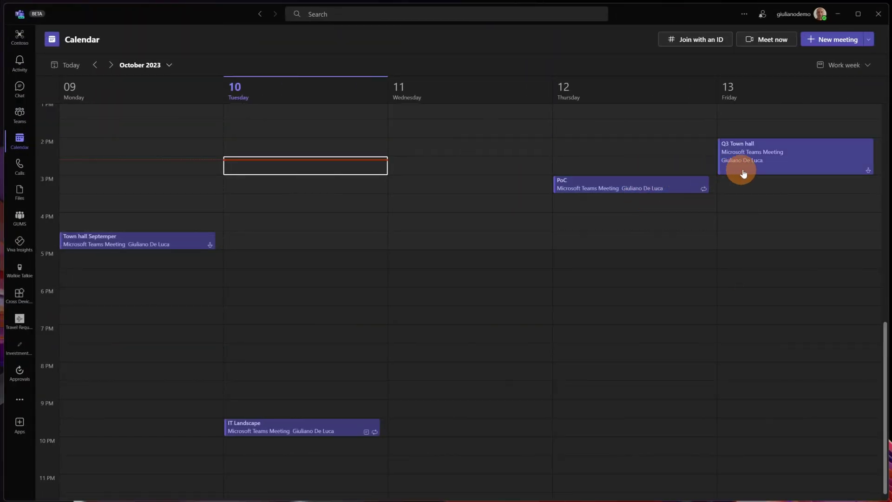
# - Manage the Q3 Town hall event and view its attendance report: 3 attended, 7m 21s, 5m 36s average
pyautogui.doubleClick(752, 162)
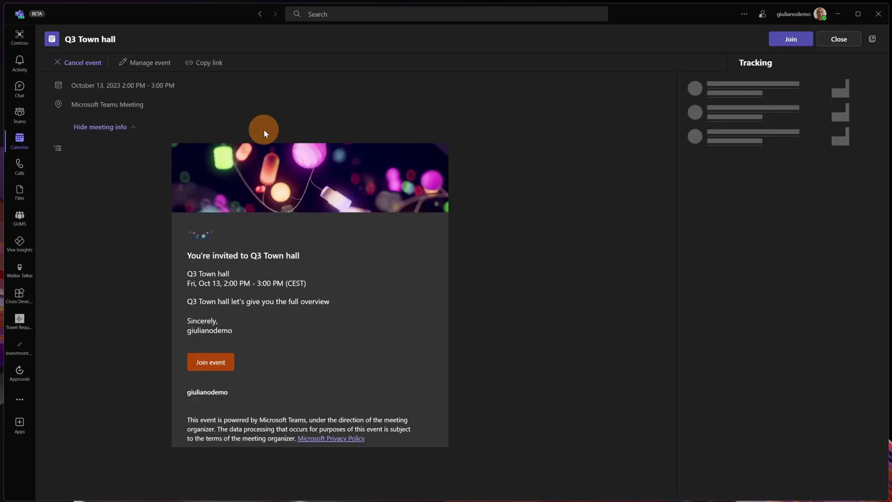
pyautogui.click(135, 62)
pyautogui.moveTo(129, 6); pyautogui.dragTo(349, 107)
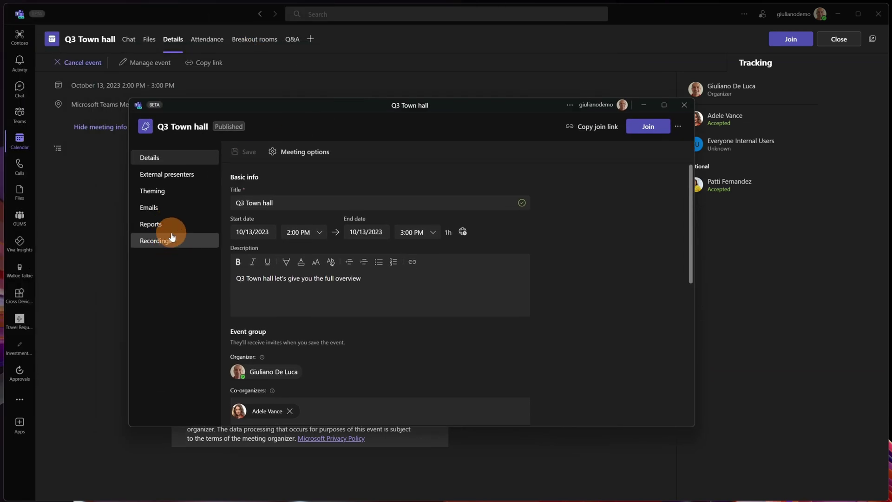
pyautogui.click(158, 225)
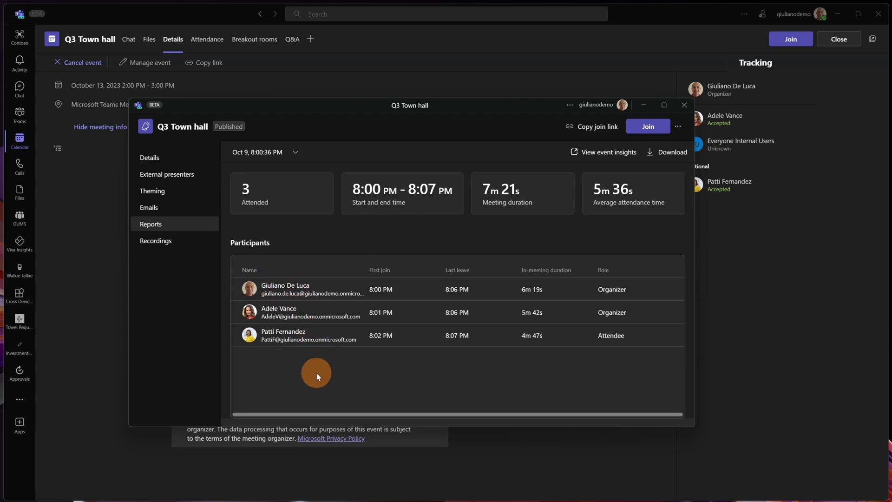
# - Show the event's recordings, highlighting the 2m 40s recording's NOT PUBLISHED status and file name
pyautogui.click(178, 243)
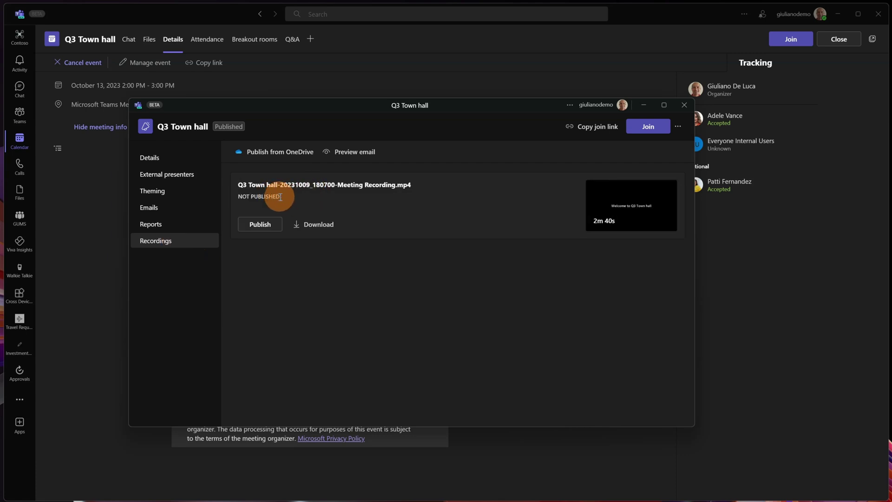
pyautogui.moveTo(280, 197)
pyautogui.mouseDown()
pyautogui.moveTo(240, 198)
pyautogui.moveTo(428, 181)
pyautogui.mouseUp()
pyautogui.click(624, 225)
pyautogui.moveTo(624, 225)
pyautogui.mouseDown()
pyautogui.moveTo(637, 203)
pyautogui.moveTo(597, 216)
pyautogui.moveTo(636, 207)
pyautogui.moveTo(576, 210)
pyautogui.mouseUp()
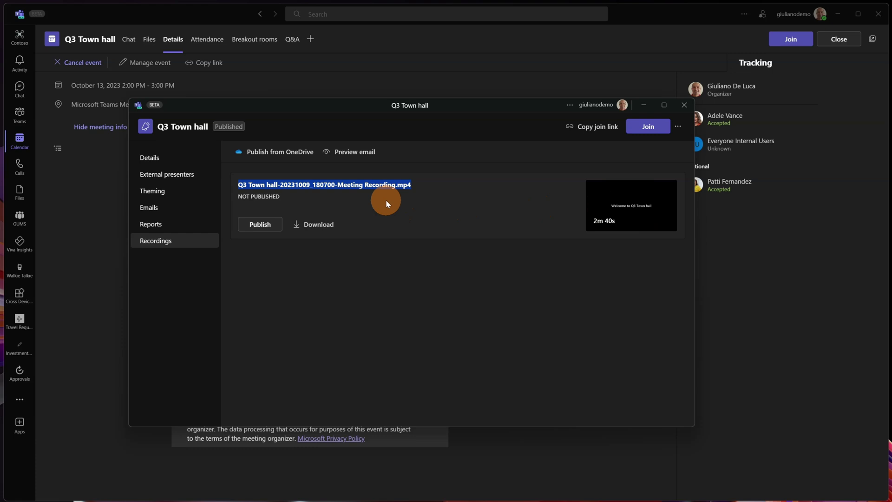
# - Preview the recording-available notification email, then cancel without sending
pyautogui.click(355, 154)
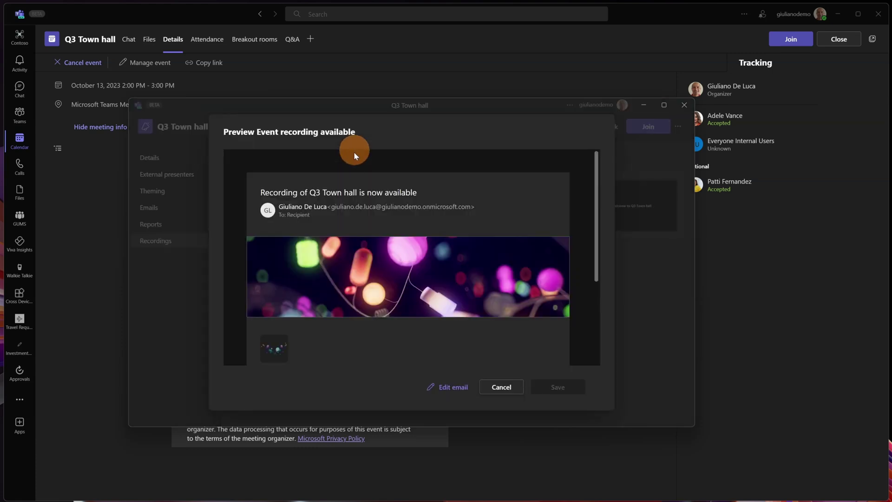
pyautogui.scroll(-5, 408, 230)
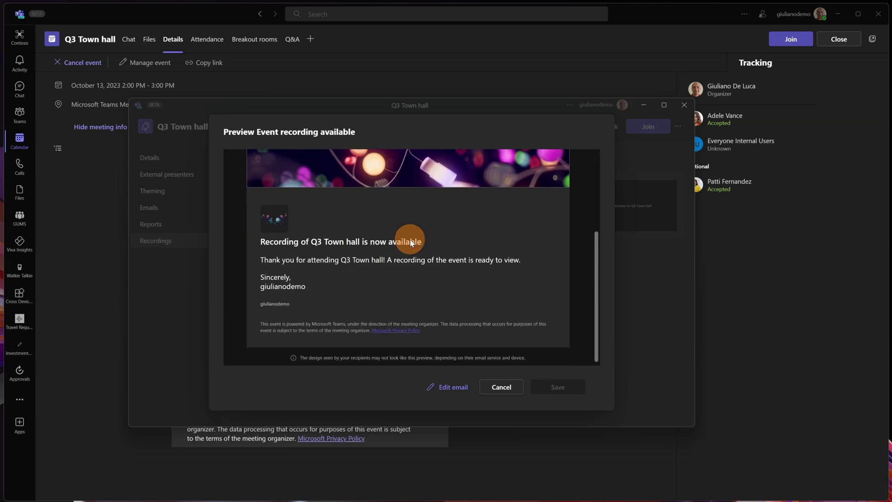
pyautogui.scroll(3, 400, 244)
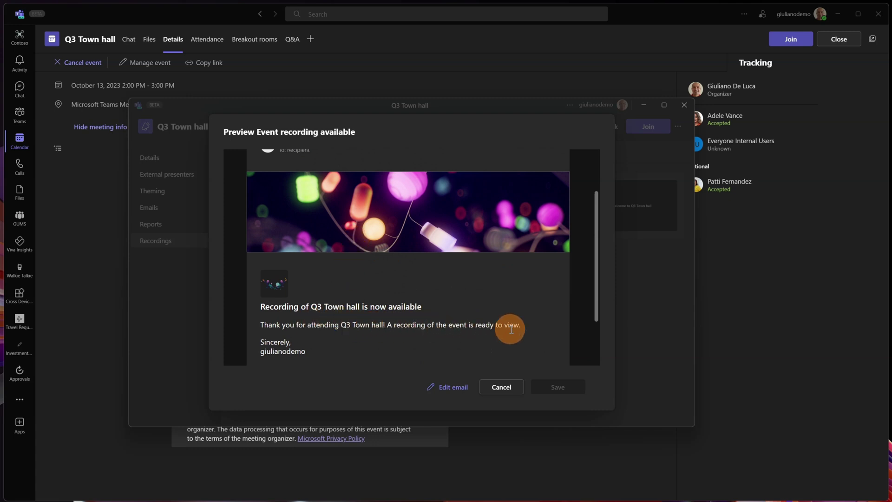
pyautogui.click(508, 388)
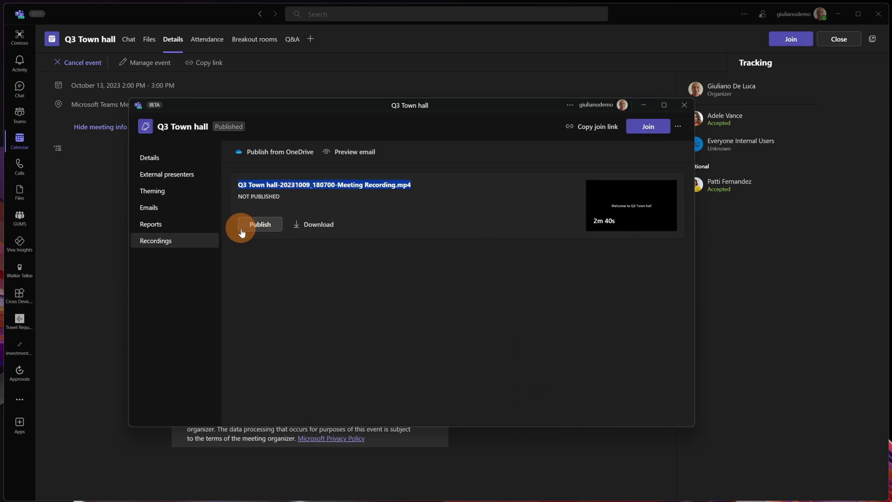
# - Publish the Q3 Town hall recording to the event site and confirm
pyautogui.click(260, 226)
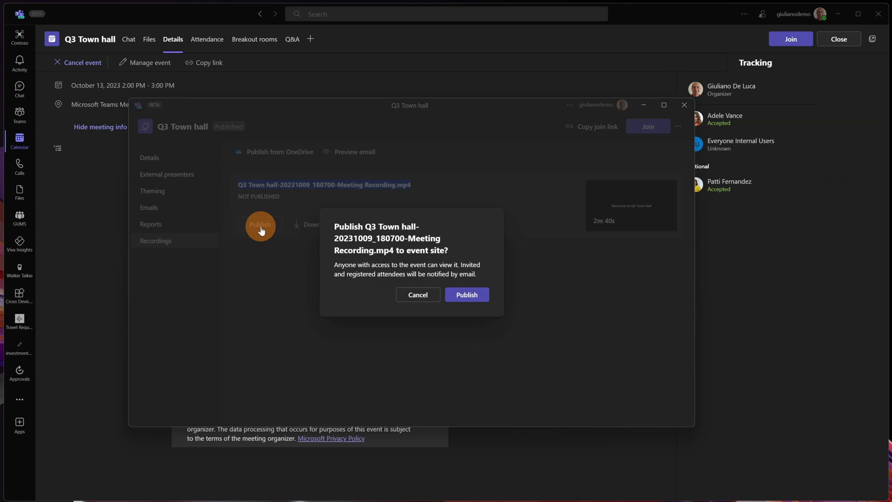
pyautogui.click(469, 296)
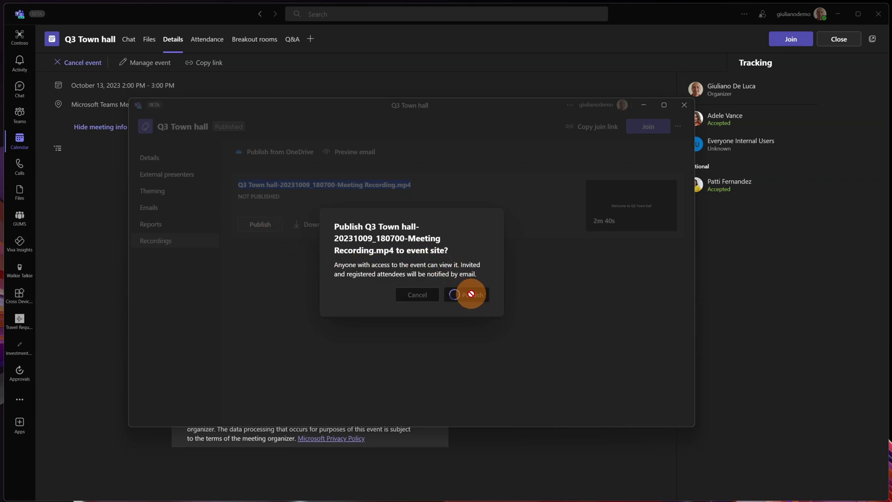